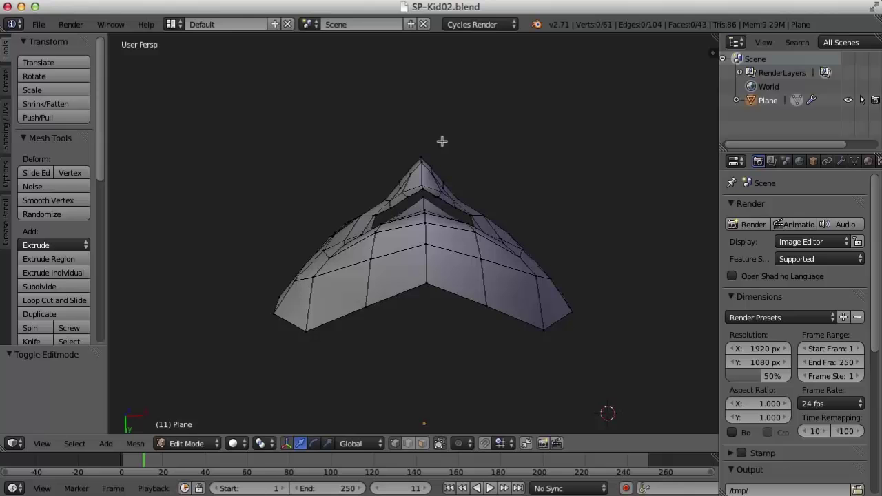
- Pull the inner brow vertex beside the nose bridge forward along Y in small moves, including about 0.023 and 0.094
{"action": "middle_click_drag", "start_coordinate": [558, 210], "coordinate": [457, 254]}
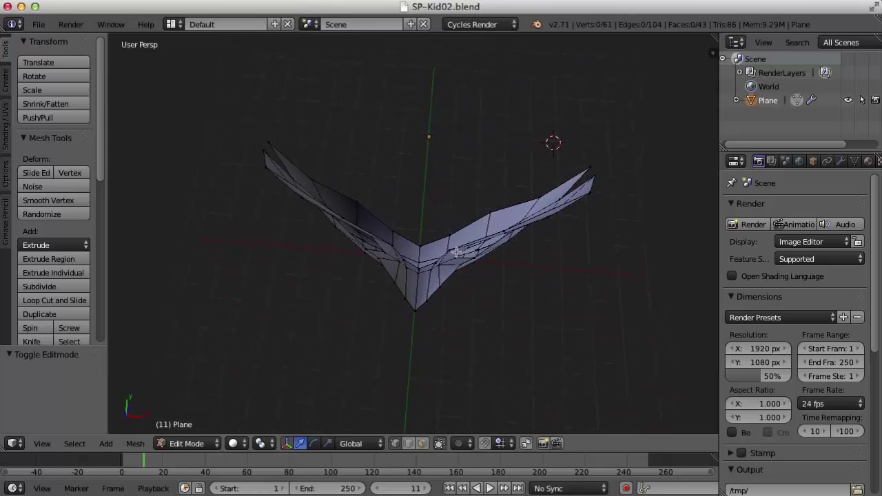
{"action": "mouse_move", "coordinate": [528, 313]}
{"action": "middle_mouse_down"}
{"action": "mouse_move", "coordinate": [535, 324]}
{"action": "mouse_move", "coordinate": [527, 322]}
{"action": "middle_mouse_up"}
{"action": "left_click_drag", "start_coordinate": [438, 222], "coordinate": [437, 226]}
{"action": "right_click", "coordinate": [451, 257]}
{"action": "middle_click_drag", "start_coordinate": [479, 282], "coordinate": [510, 288]}
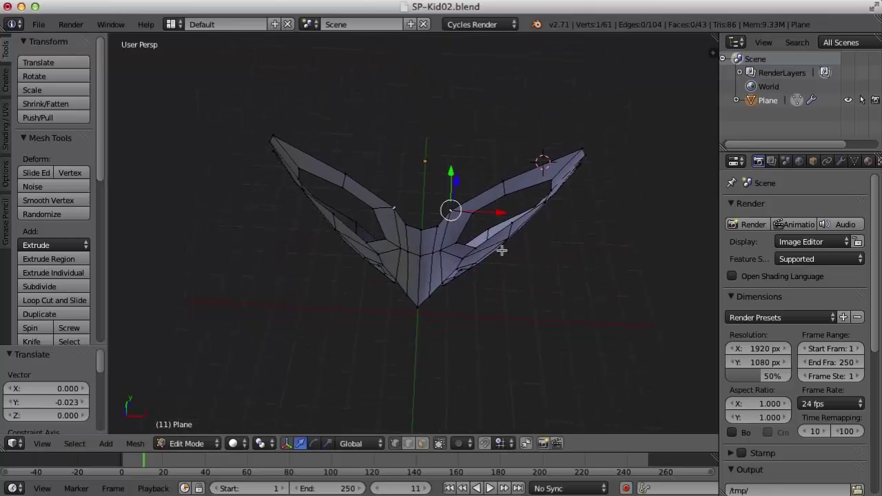
{"action": "left_click_drag", "start_coordinate": [448, 169], "coordinate": [450, 182]}
{"action": "middle_click_drag", "start_coordinate": [451, 181], "coordinate": [507, 221]}
{"action": "middle_click_drag", "start_coordinate": [540, 257], "coordinate": [537, 246]}
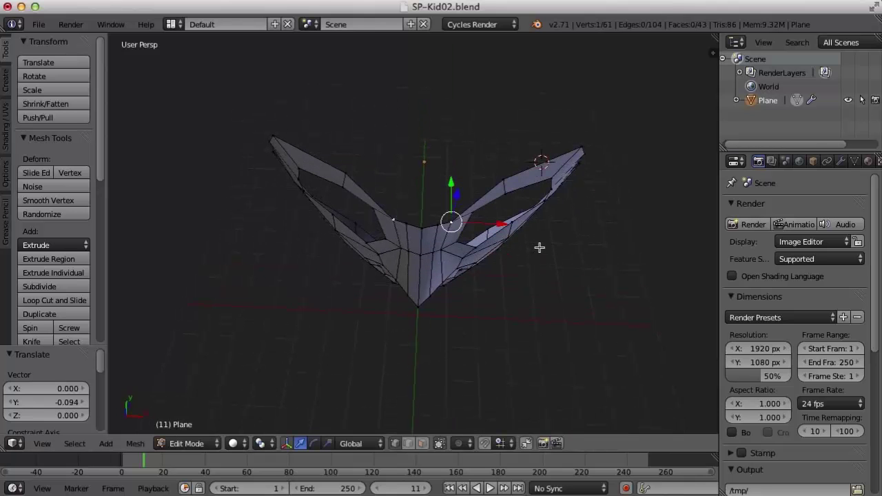
{"action": "middle_click_drag", "start_coordinate": [500, 177], "coordinate": [488, 237]}
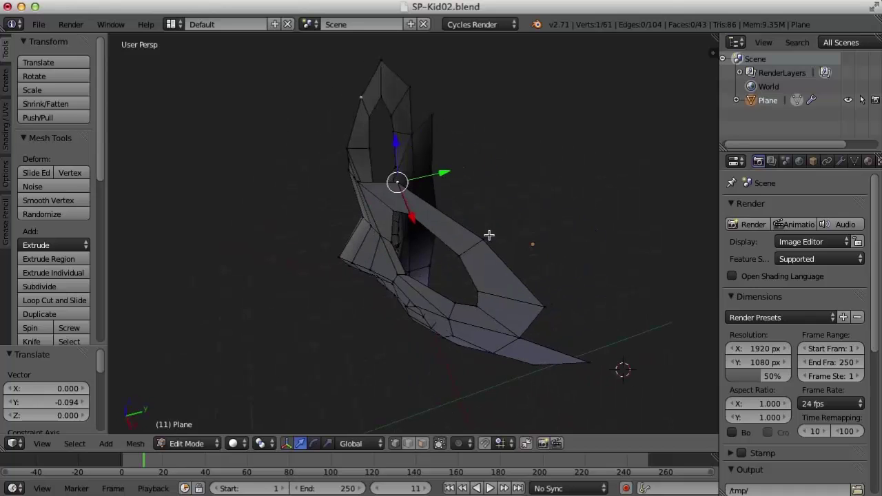
{"action": "left_click_drag", "start_coordinate": [443, 172], "coordinate": [435, 177]}
{"action": "middle_click_drag", "start_coordinate": [436, 177], "coordinate": [490, 98]}
- Pull the vertex on the side of the nose forward along the Y axis by about 0.074
{"action": "right_click", "coordinate": [468, 97]}
{"action": "left_click_drag", "start_coordinate": [520, 97], "coordinate": [528, 173]}
{"action": "right_click", "coordinate": [544, 181]}
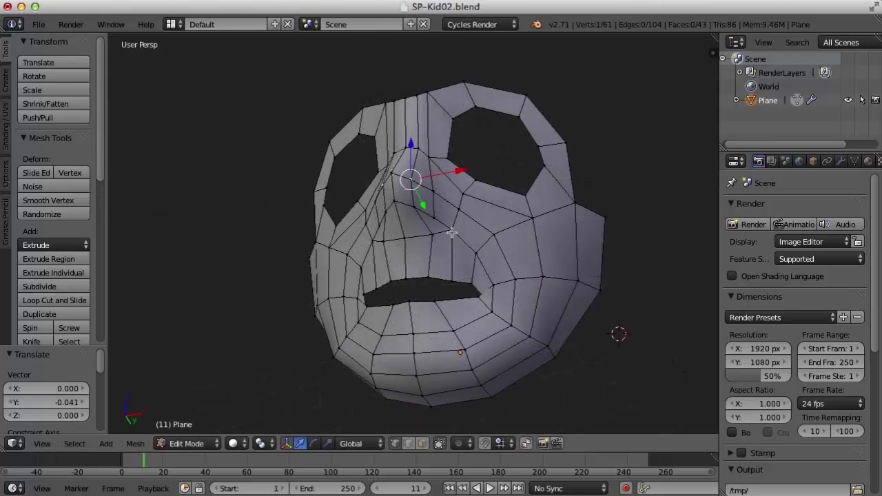
{"action": "middle_click_drag", "start_coordinate": [450, 242], "coordinate": [468, 186]}
{"action": "mouse_move", "coordinate": [434, 200]}
{"action": "left_mouse_down"}
{"action": "mouse_move", "coordinate": [439, 186]}
{"action": "mouse_move", "coordinate": [448, 230]}
{"action": "mouse_move", "coordinate": [435, 197]}
{"action": "left_mouse_up"}
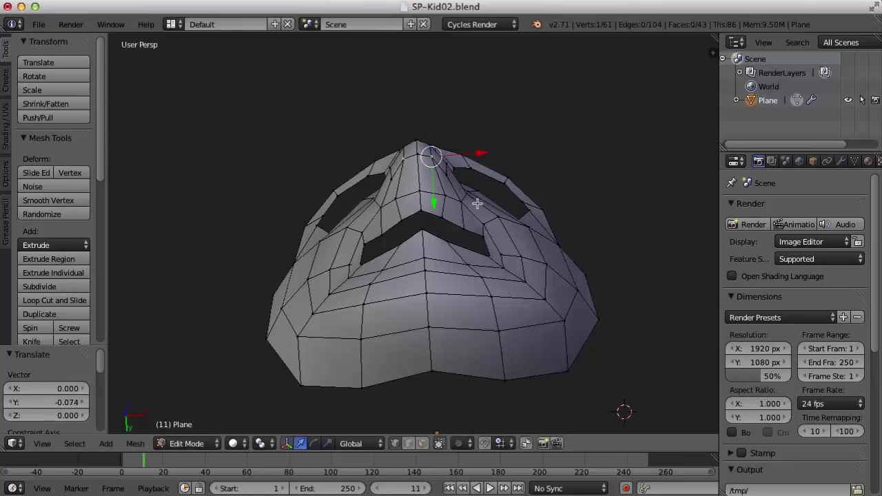
- Move the cheek vertex beside the mouth corner forward along the Y axis by about 0.058
{"action": "middle_click_drag", "start_coordinate": [522, 199], "coordinate": [506, 214]}
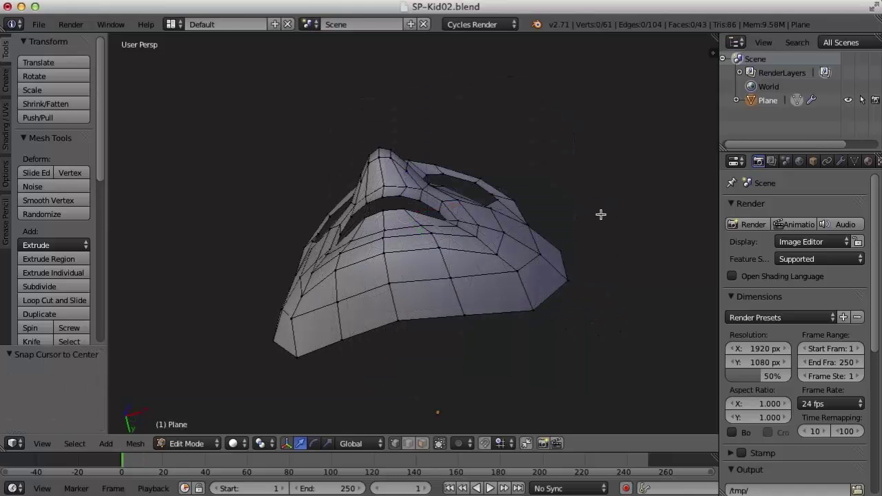
{"action": "middle_click_drag", "start_coordinate": [600, 214], "coordinate": [580, 282]}
{"action": "middle_click_drag", "start_coordinate": [616, 199], "coordinate": [477, 146]}
{"action": "right_click", "coordinate": [414, 182]}
{"action": "middle_click_drag", "start_coordinate": [415, 177], "coordinate": [437, 187]}
{"action": "key", "text": "g"}
{"action": "key", "text": "y"}
{"action": "left_click", "coordinate": [459, 195]}
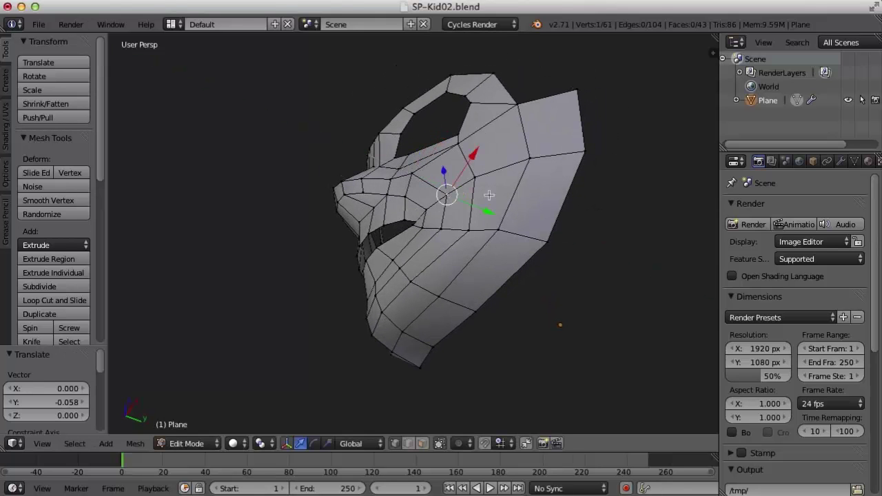
- Shift the same cheek vertex further along Y, and move the vertex below it forward by about 0.034
{"action": "key", "text": "g"}
{"action": "key", "text": "y"}
{"action": "left_click", "coordinate": [468, 225]}
{"action": "right_click", "coordinate": [442, 229]}
{"action": "left_click_drag", "start_coordinate": [478, 244], "coordinate": [476, 241]}
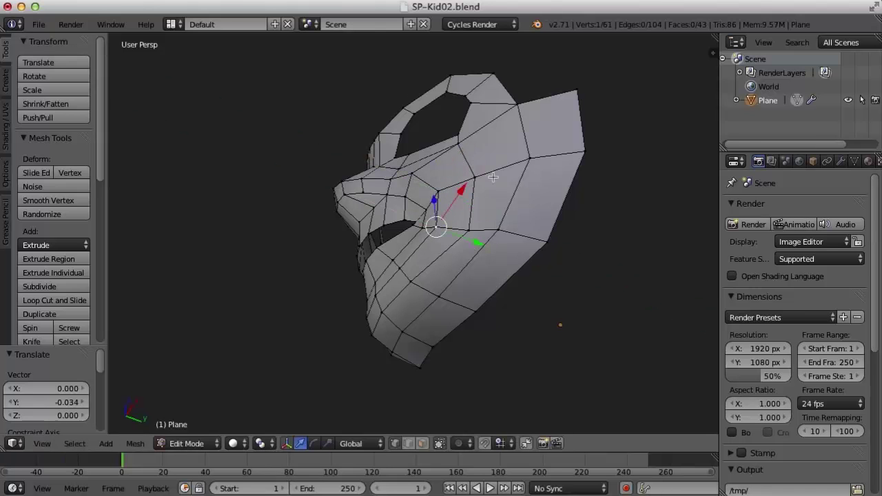
- Nudge three vertices running down the cheek to the jaw forward along Y, the lowest by about 0.003
{"action": "middle_click_drag", "start_coordinate": [475, 241], "coordinate": [461, 145]}
{"action": "right_click", "coordinate": [434, 146]}
{"action": "left_click_drag", "start_coordinate": [481, 147], "coordinate": [473, 148]}
{"action": "right_click", "coordinate": [447, 205]}
{"action": "left_click_drag", "start_coordinate": [490, 206], "coordinate": [483, 206]}
{"action": "right_click", "coordinate": [445, 274]}
{"action": "left_click_drag", "start_coordinate": [490, 276], "coordinate": [489, 276]}
{"action": "middle_click_drag", "start_coordinate": [488, 277], "coordinate": [480, 248]}
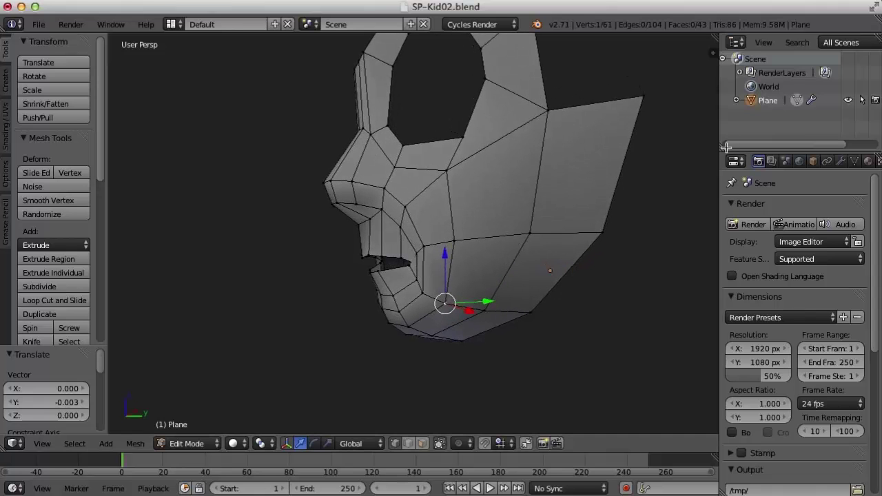
- Widen the properties editor and add a Subdivision Surface modifier to the face mesh
{"action": "left_click_drag", "start_coordinate": [718, 177], "coordinate": [682, 181]}
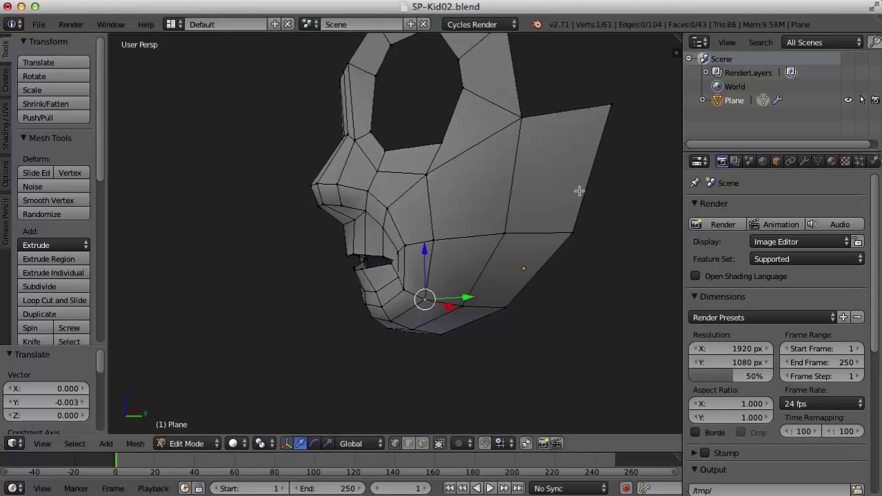
{"action": "left_click", "coordinate": [804, 162]}
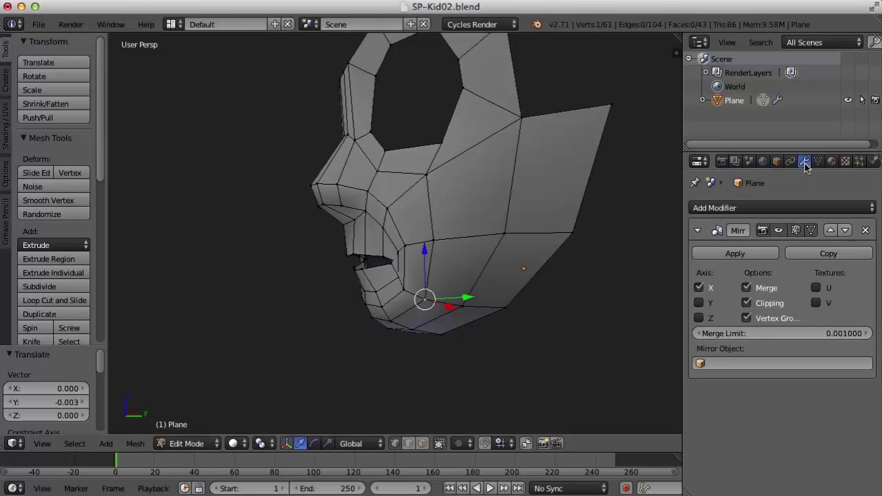
{"action": "left_click", "coordinate": [758, 207]}
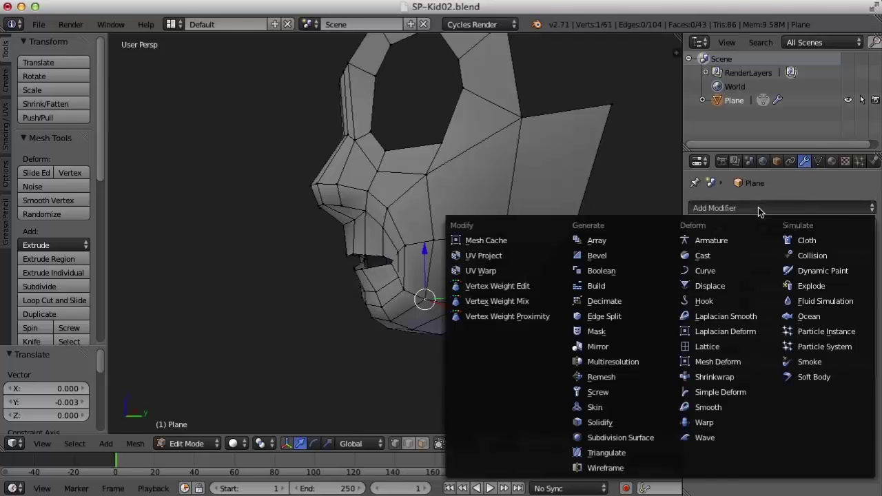
{"action": "left_click", "coordinate": [646, 441]}
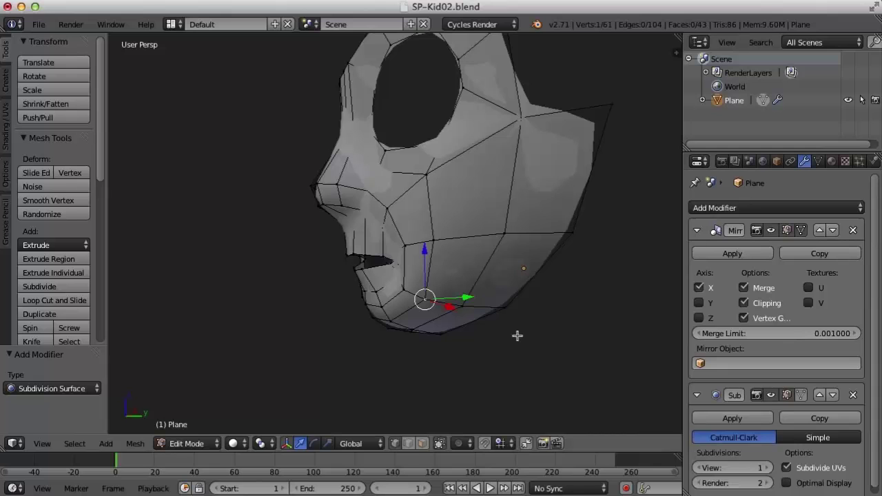
- Enable Optimal Display, set the Subdivision Surface view level to 2, and make the edit cage follow the smoothed result
{"action": "scroll", "coordinate": [757, 338], "scroll_direction": "down", "scroll_amount": 1}
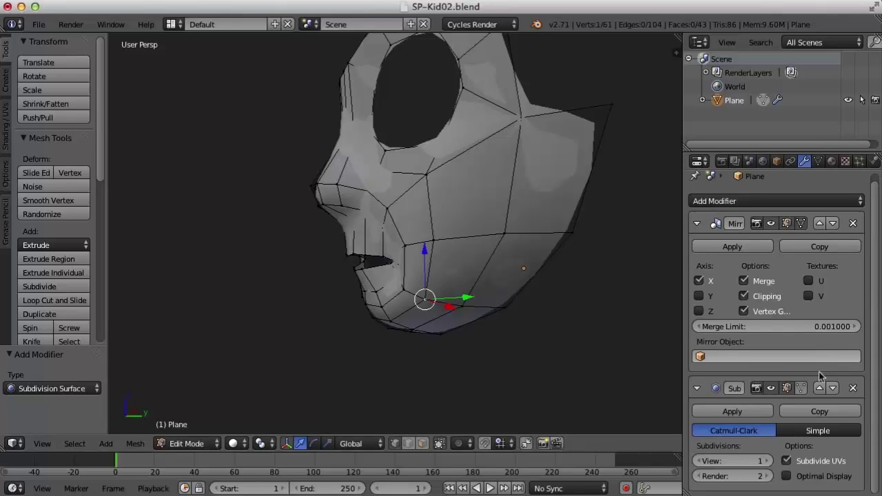
{"action": "left_click", "coordinate": [786, 476]}
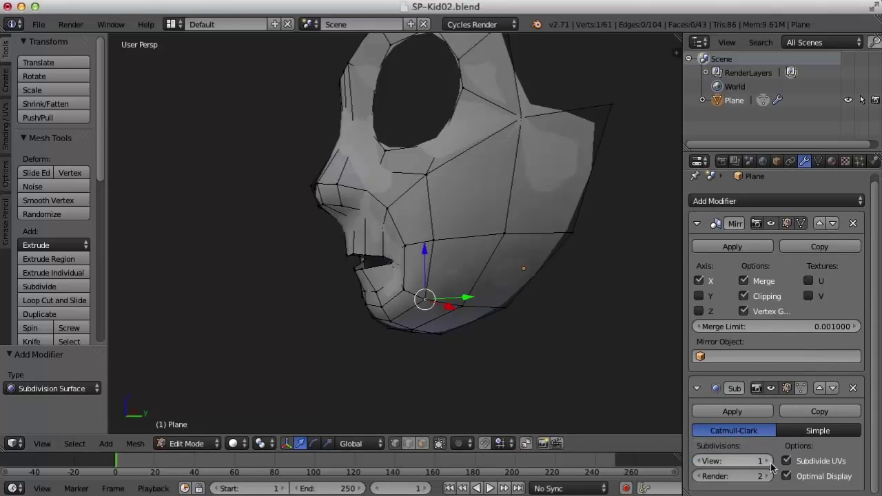
{"action": "left_click", "coordinate": [767, 461]}
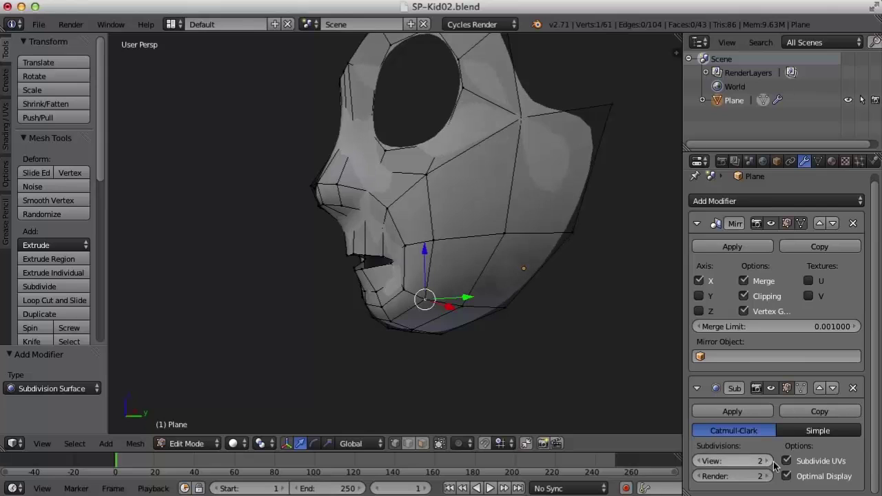
{"action": "left_click", "coordinate": [803, 391]}
- Move the vertex at the mouth corner back along the Y axis
{"action": "middle_click_drag", "start_coordinate": [636, 338], "coordinate": [520, 282]}
{"action": "scroll", "coordinate": [558, 276], "scroll_direction": "up", "scroll_amount": 3}
{"action": "middle_click_drag", "start_coordinate": [454, 234], "coordinate": [506, 199]}
{"action": "right_click", "coordinate": [468, 195]}
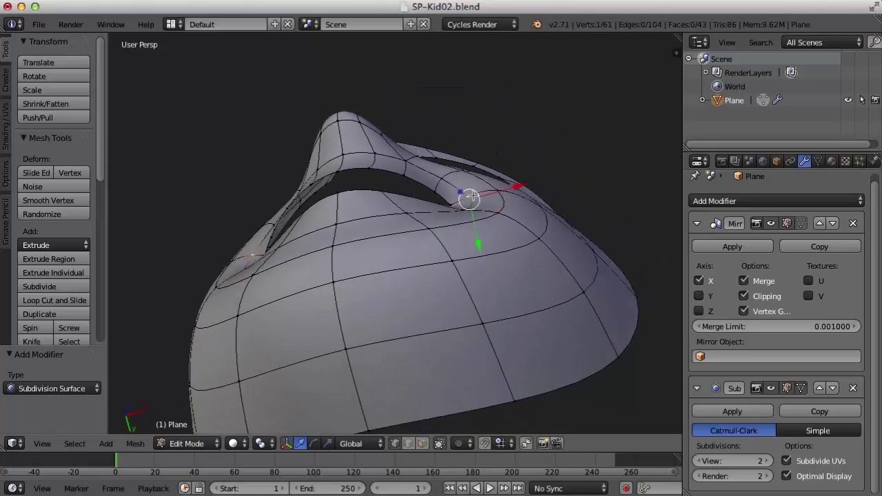
{"action": "key", "text": "g"}
{"action": "key", "text": "y"}
{"action": "left_click", "coordinate": [471, 236]}
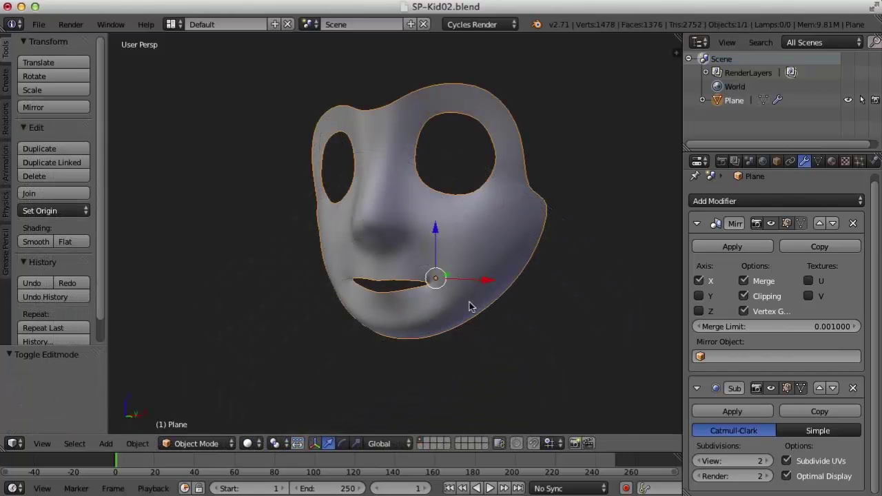
- Inspect the smoothed face in object mode from the front and against the side reference drawing
{"action": "middle_click_drag", "start_coordinate": [469, 302], "coordinate": [490, 273]}
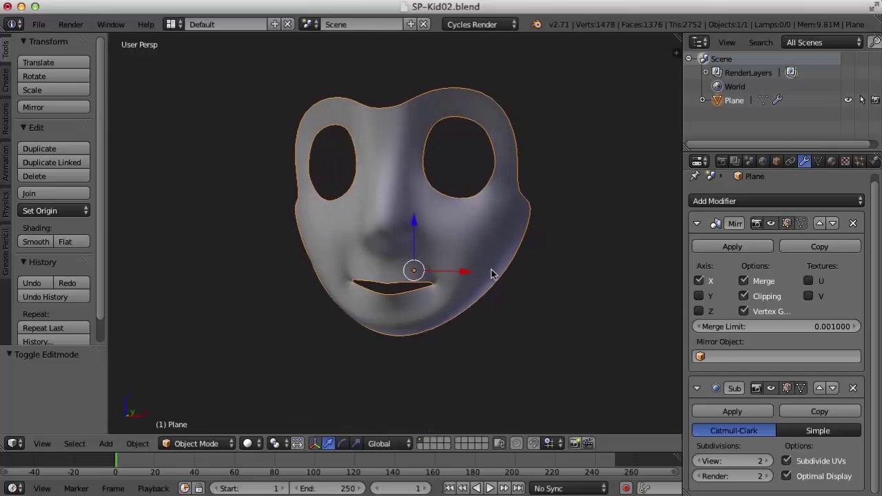
{"action": "key", "text": "a"}
{"action": "middle_click_drag", "start_coordinate": [448, 246], "coordinate": [496, 269]}
{"action": "key", "text": "Tab"}
{"action": "key", "text": "Tab"}
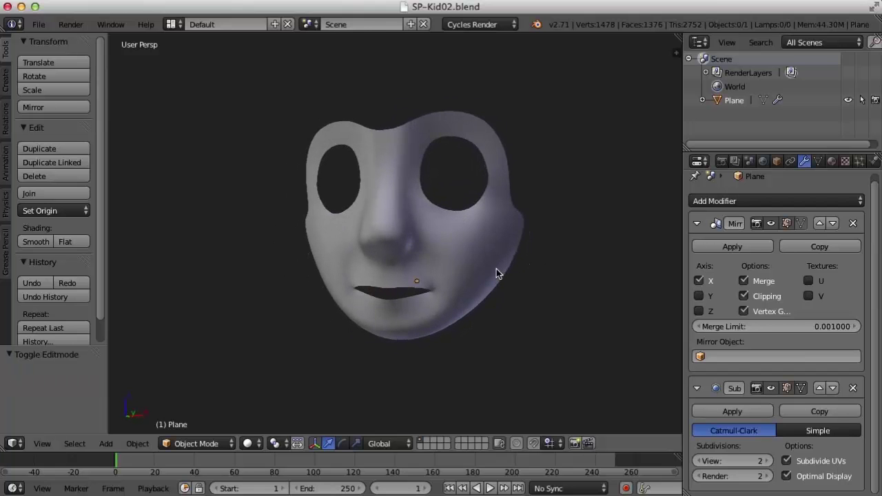
{"action": "key", "text": "KP_3"}
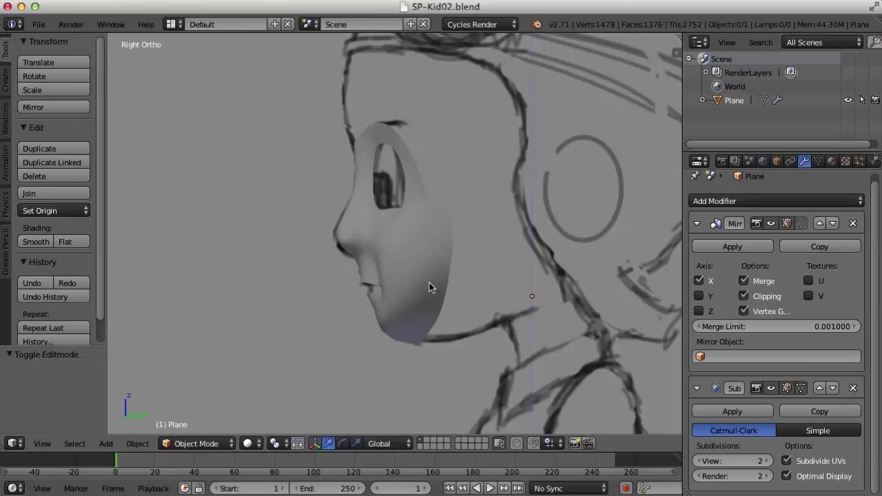
{"action": "scroll", "coordinate": [429, 287], "scroll_direction": "up", "scroll_amount": 2}
- Adjust the nose tip vertices in edit mode to follow the side reference, moving the upper one forward about 0.031 along Y
{"action": "right_click", "coordinate": [404, 266]}
{"action": "key", "text": "Tab"}
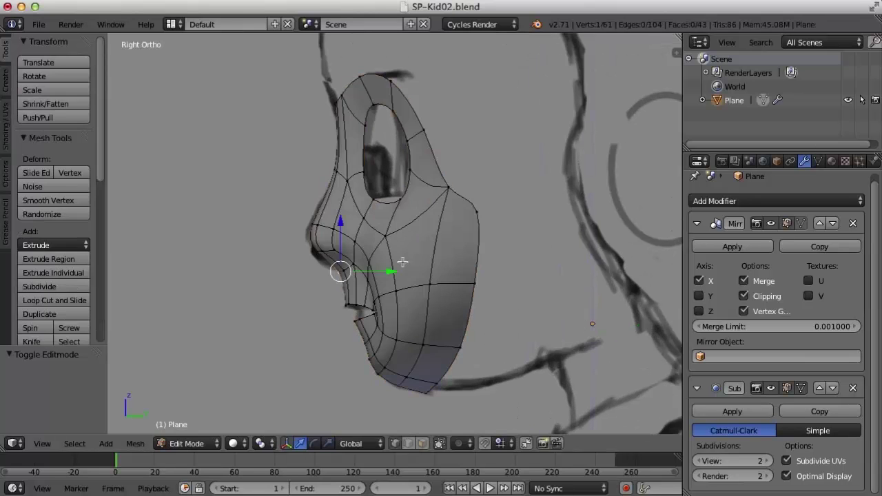
{"action": "right_click", "coordinate": [313, 252]}
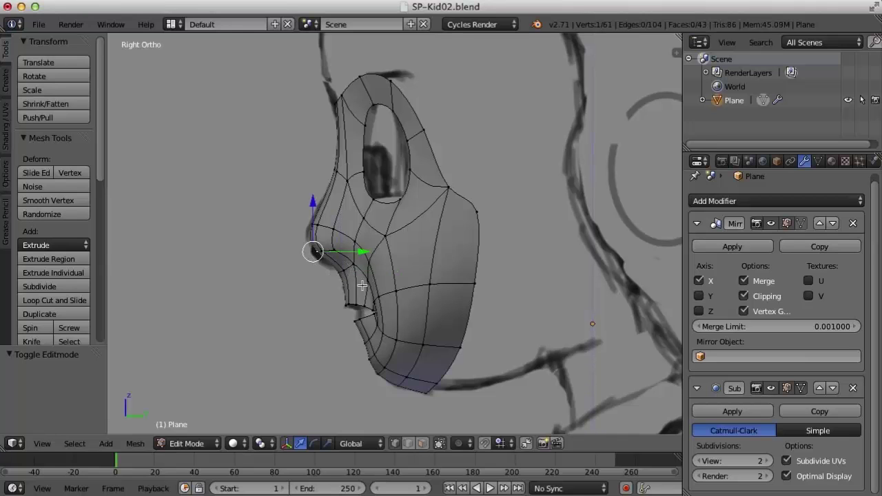
{"action": "left_click_drag", "start_coordinate": [363, 252], "coordinate": [387, 271]}
{"action": "right_click", "coordinate": [336, 271]}
{"action": "right_click", "coordinate": [308, 223]}
{"action": "left_click_drag", "start_coordinate": [363, 228], "coordinate": [354, 228]}
- Adjust the lower eye-rim vertices in wireframe front view to match the eye in the reference drawing
{"action": "key", "text": "a"}
{"action": "key", "text": "z"}
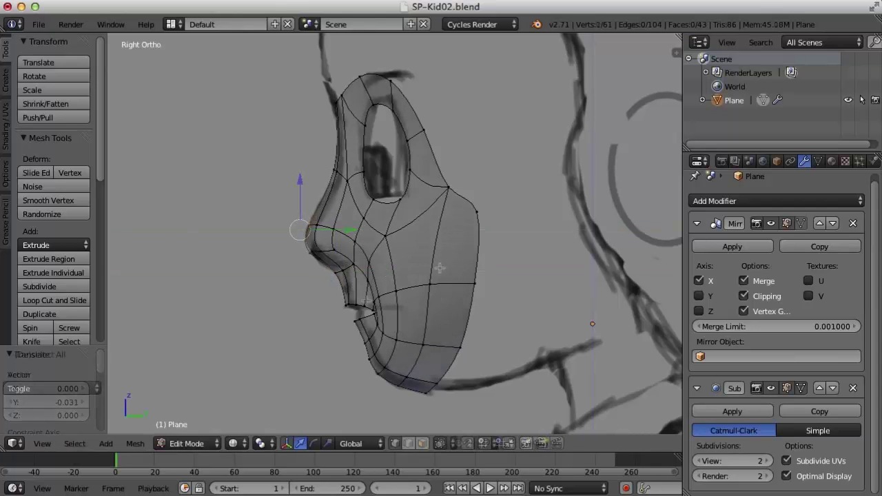
{"action": "middle_click_drag", "start_coordinate": [341, 246], "coordinate": [485, 250]}
{"action": "scroll", "coordinate": [476, 265], "scroll_direction": "down", "scroll_amount": 4}
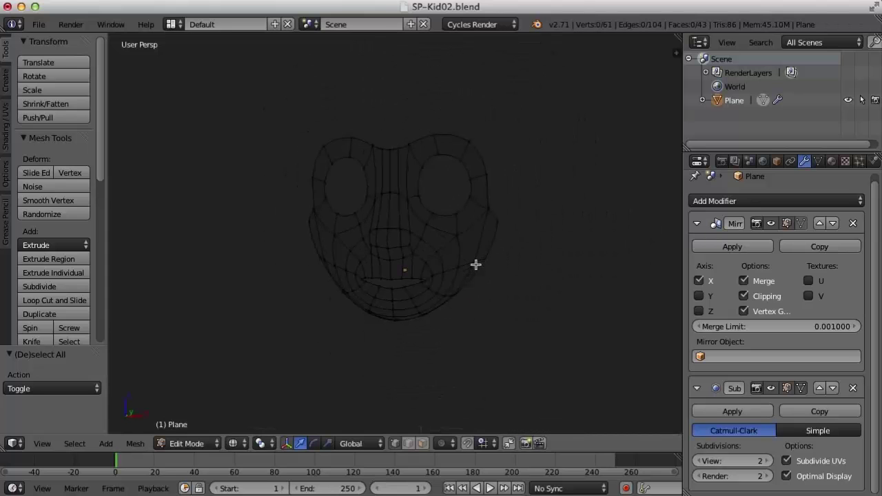
{"action": "key", "text": "KP_1"}
{"action": "scroll", "coordinate": [477, 298], "scroll_direction": "up", "scroll_amount": 2}
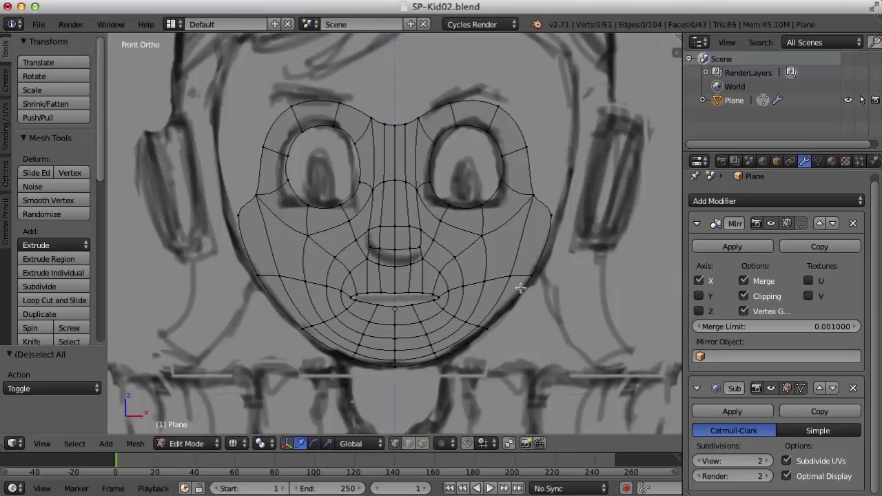
{"action": "right_click", "coordinate": [485, 203]}
{"action": "left_click_drag", "start_coordinate": [539, 210], "coordinate": [488, 210]}
{"action": "right_click", "coordinate": [449, 205]}
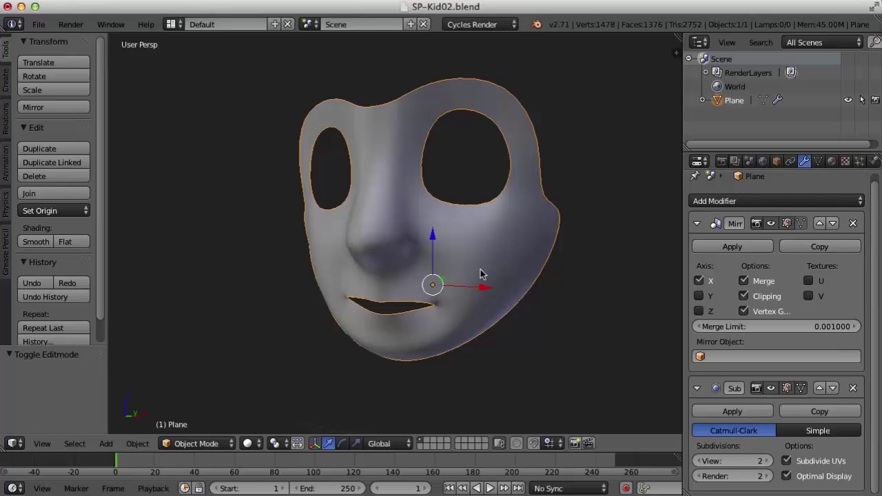
{"action": "middle_click_drag", "start_coordinate": [431, 213], "coordinate": [417, 181]}
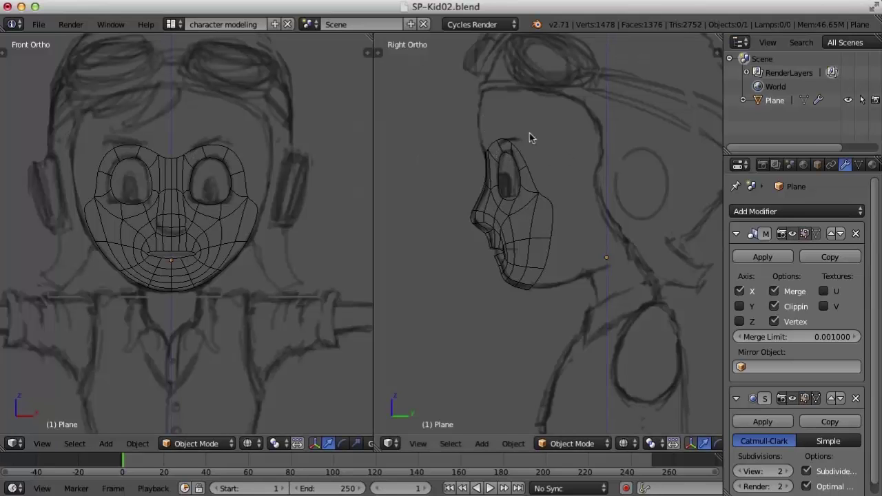
- Turn off the Subdivision Surface modifier's viewport display and narrow the properties editor
{"action": "scroll", "coordinate": [517, 124], "scroll_direction": "down", "scroll_amount": 1}
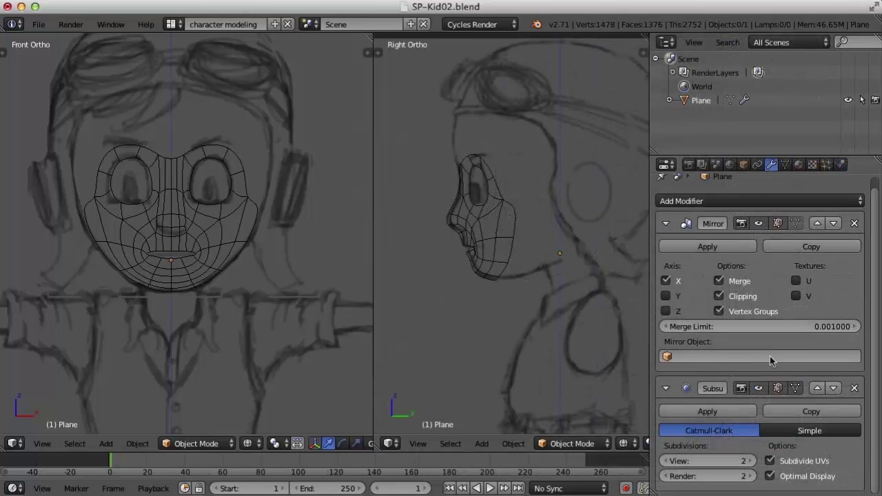
{"action": "left_click", "coordinate": [758, 388]}
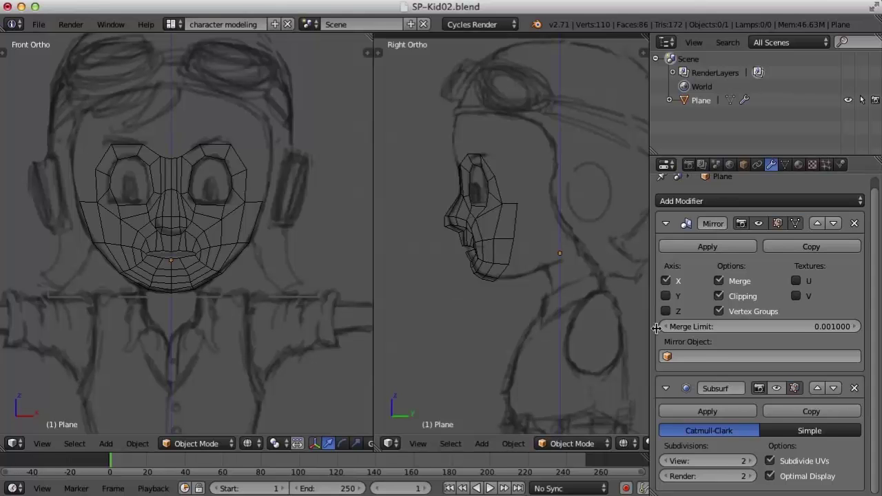
{"action": "left_click_drag", "start_coordinate": [650, 329], "coordinate": [740, 328]}
- Extrude the face mesh's open edge above the brows upward and slightly forward, from the centre line to the outer brow corner
{"action": "scroll", "coordinate": [615, 223], "scroll_direction": "up", "scroll_amount": 1}
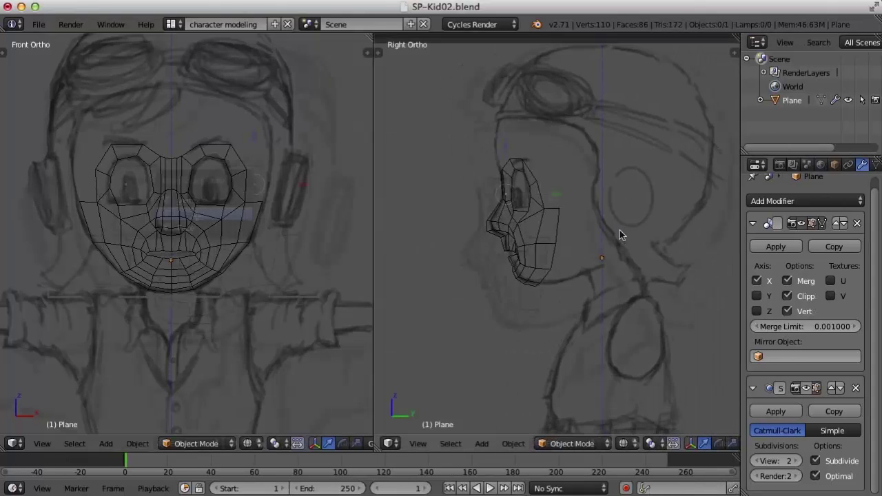
{"action": "key", "text": "Tab"}
{"action": "scroll", "coordinate": [206, 173], "scroll_direction": "up", "scroll_amount": 1}
{"action": "scroll", "coordinate": [199, 180], "scroll_direction": "up", "scroll_amount": 1}
{"action": "right_click", "coordinate": [198, 161]}
{"action": "right_click", "coordinate": [210, 158], "text": "shift"}
{"action": "right_click", "coordinate": [226, 144], "text": "shift"}
{"action": "right_click", "coordinate": [262, 131], "text": "shift"}
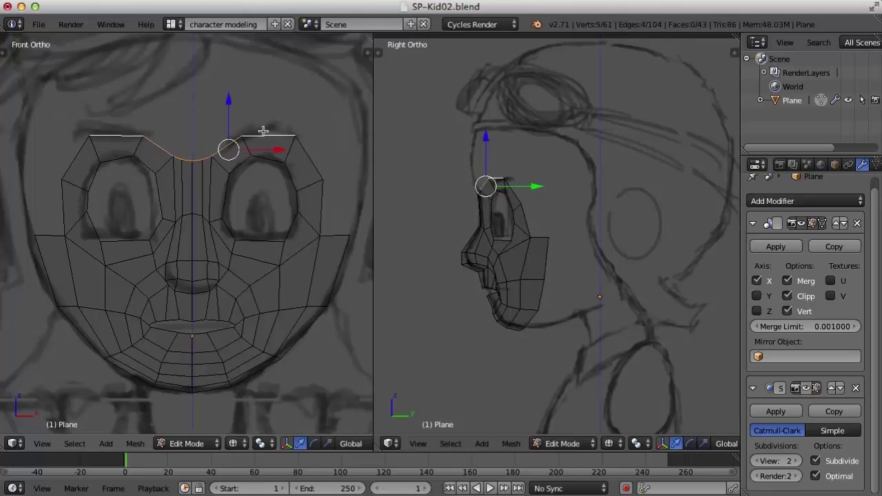
{"action": "right_click", "coordinate": [304, 148], "text": "shift"}
{"action": "right_click", "coordinate": [542, 237], "text": "shift"}
{"action": "left_click_drag", "start_coordinate": [541, 188], "coordinate": [542, 189]}
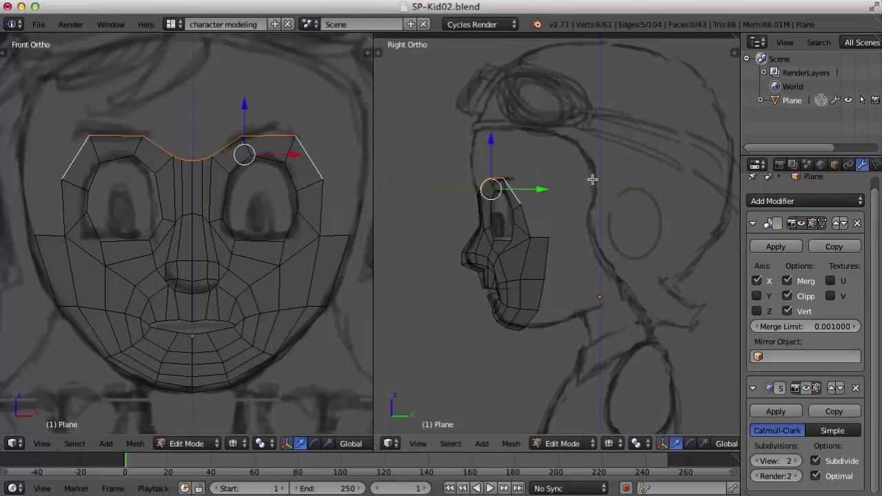
{"action": "scroll", "coordinate": [590, 179], "scroll_direction": "up", "scroll_amount": 3}
{"action": "scroll", "coordinate": [592, 216], "scroll_direction": "down", "scroll_amount": 3}
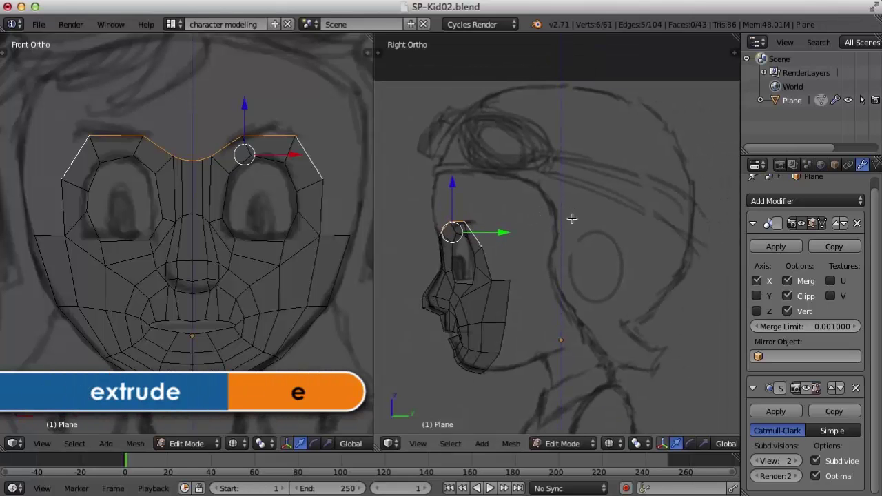
{"action": "key", "text": "e"}
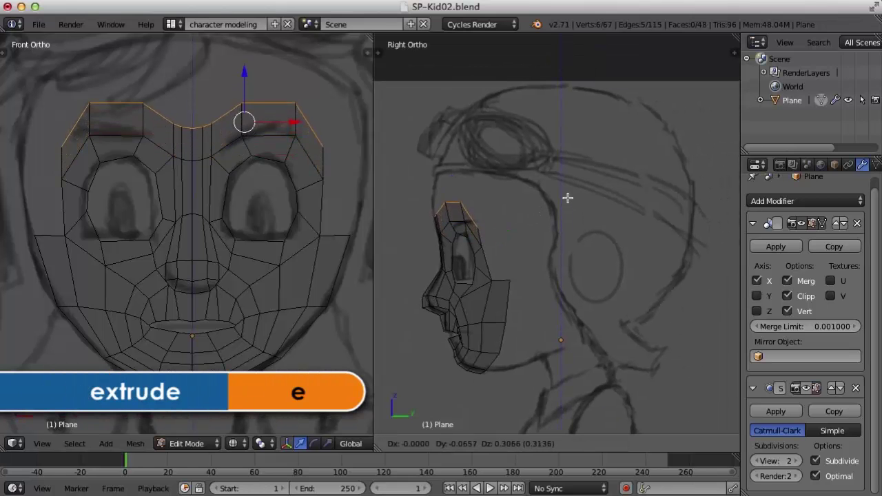
{"action": "left_click", "coordinate": [561, 194]}
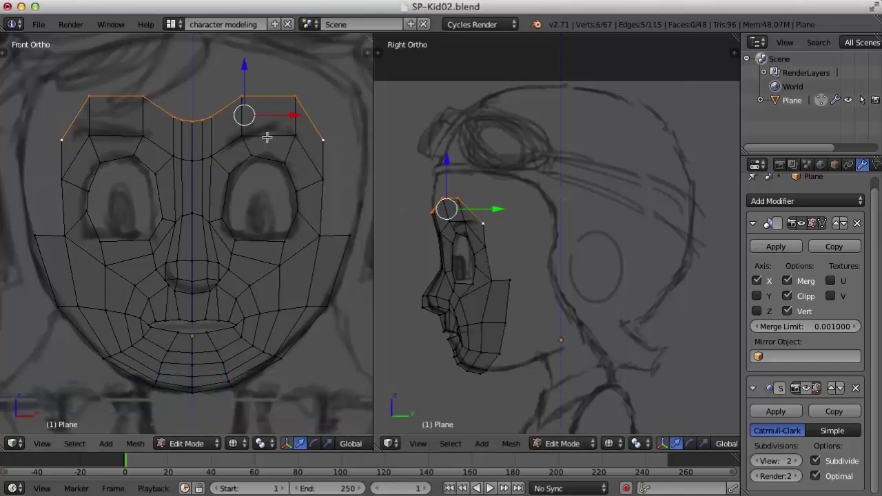
- Shift the newly extruded brow row slightly outward along the X axis in the front view
{"action": "key", "text": "g"}
{"action": "key", "text": "x"}
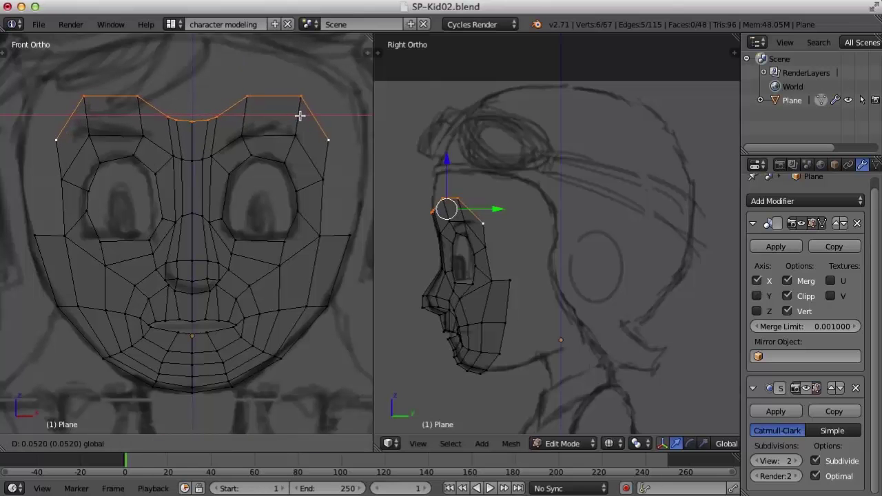
{"action": "left_click", "coordinate": [299, 115]}
- Reposition the three outer vertices of the new brow row, moving the corner outward and lowering the two above the eye
{"action": "right_click", "coordinate": [344, 157]}
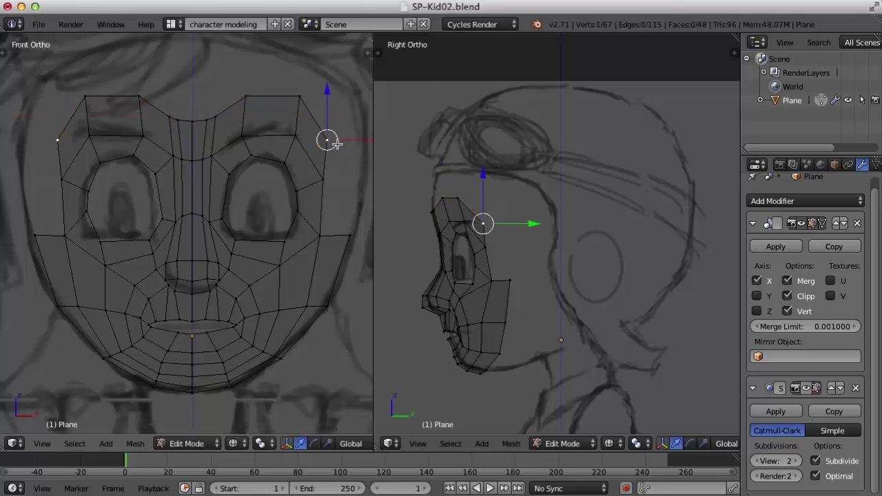
{"action": "key", "text": "g"}
{"action": "left_click", "coordinate": [344, 145]}
{"action": "right_click", "coordinate": [299, 93]}
{"action": "key", "text": "g"}
{"action": "left_click", "coordinate": [311, 112]}
{"action": "right_click", "coordinate": [245, 96]}
{"action": "key", "text": "g"}
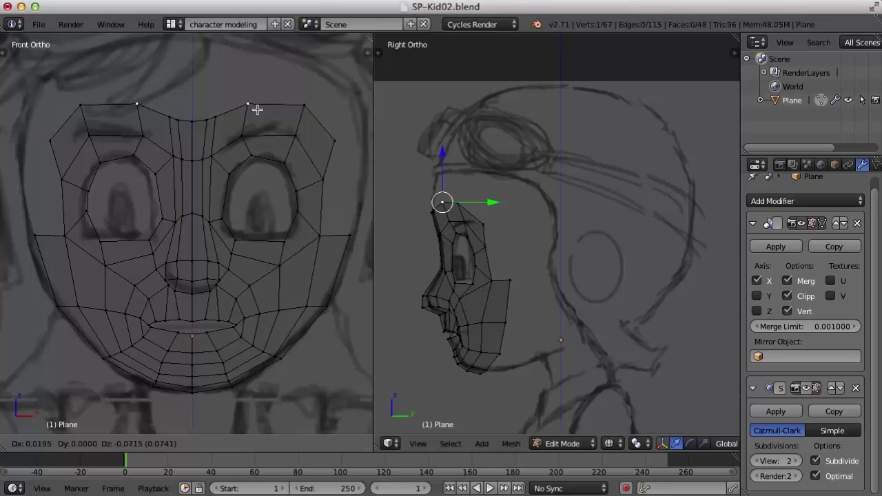
{"action": "left_click", "coordinate": [257, 109]}
- Select the whole upper brow row and scale it along Z to flatten its curve slightly
{"action": "right_click", "coordinate": [195, 122]}
{"action": "right_click", "coordinate": [208, 121], "text": "shift"}
{"action": "right_click", "coordinate": [217, 115], "text": "shift"}
{"action": "right_click", "coordinate": [248, 103], "text": "shift"}
{"action": "right_click", "coordinate": [304, 106], "text": "shift"}
{"action": "right_click", "coordinate": [335, 139], "text": "shift"}
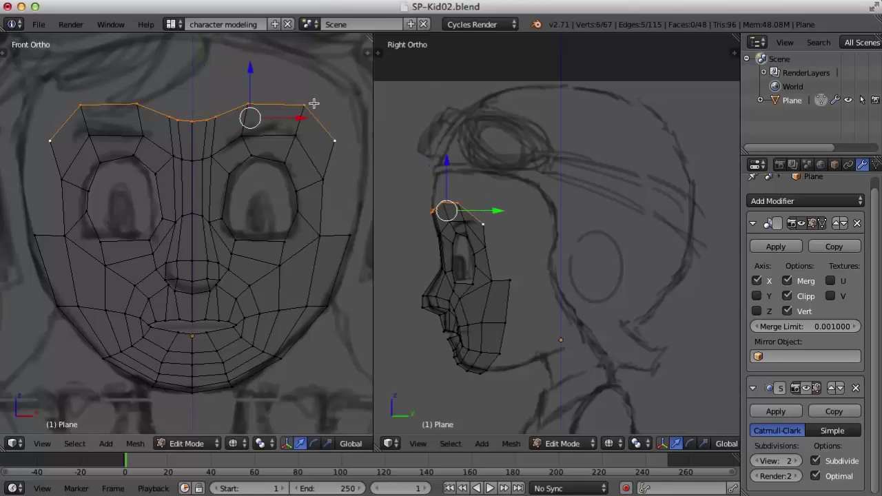
{"action": "scroll", "coordinate": [306, 107], "scroll_direction": "down", "scroll_amount": 1}
{"action": "key", "text": "ctrl+alt+s"}
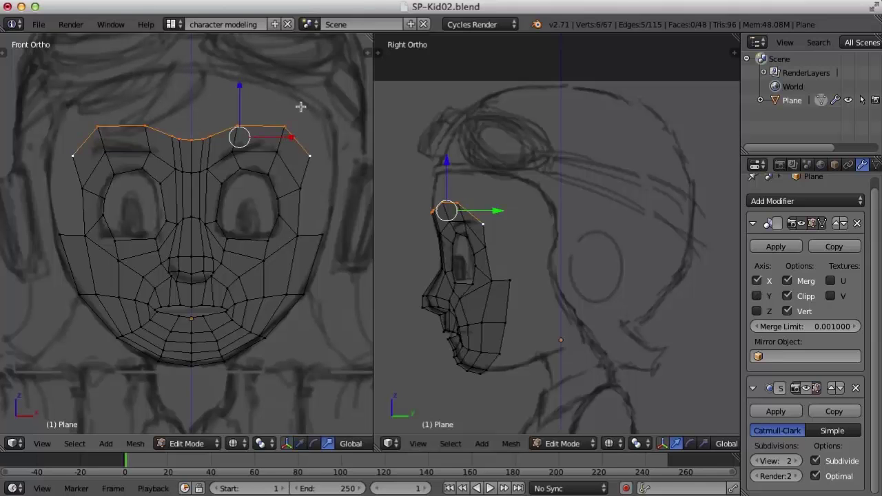
{"action": "left_click_drag", "start_coordinate": [239, 86], "coordinate": [237, 99]}
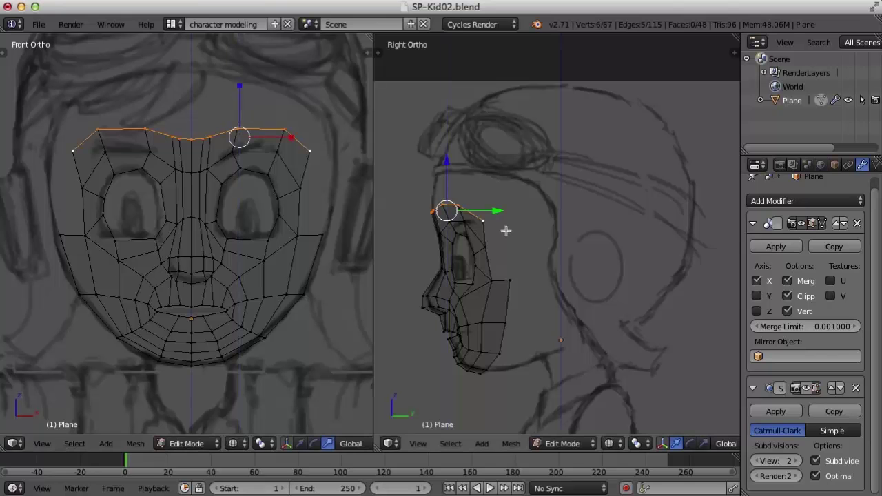
- Extrude the brow row up the forehead to the crown in four bands, then rotate the last row about 27° in side view
{"action": "key", "text": "e"}
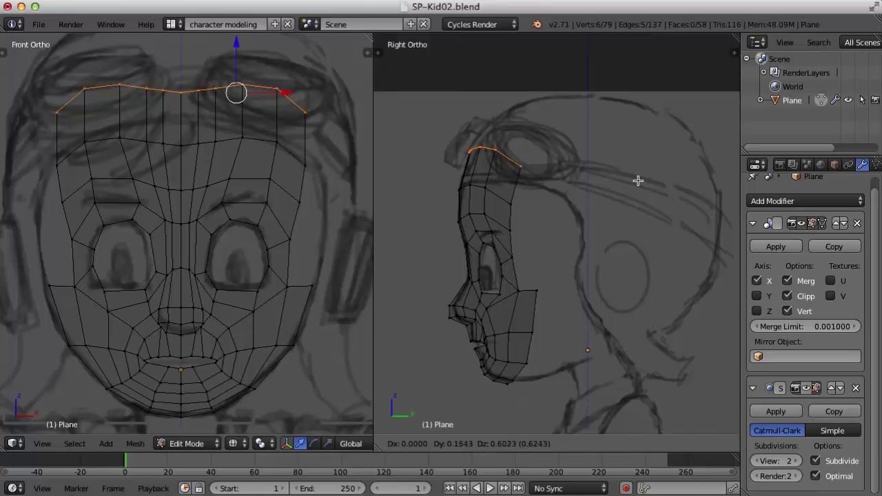
{"action": "left_click", "coordinate": [641, 180]}
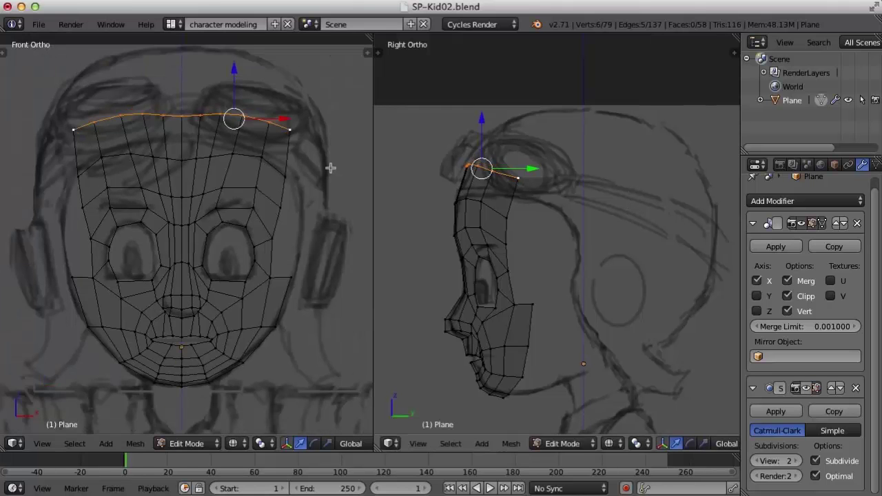
{"action": "middle_click_drag", "start_coordinate": [329, 166], "coordinate": [296, 191], "text": "shift"}
{"action": "key", "text": "e"}
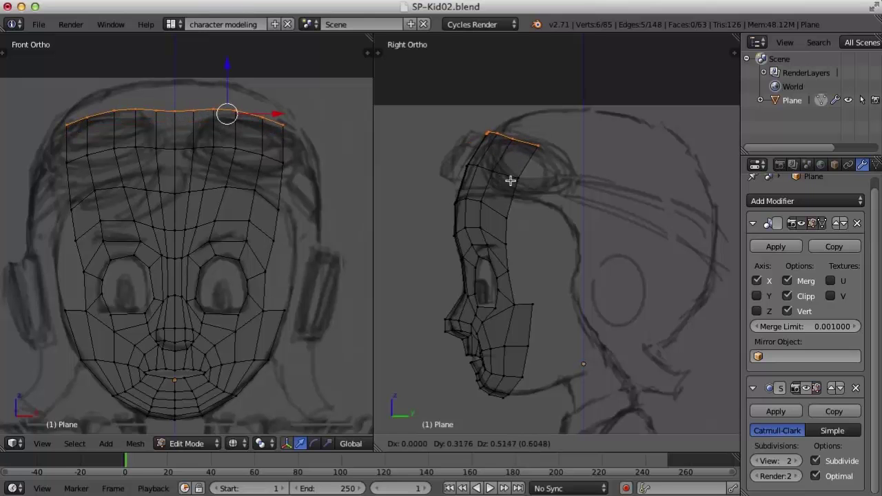
{"action": "left_click", "coordinate": [510, 179]}
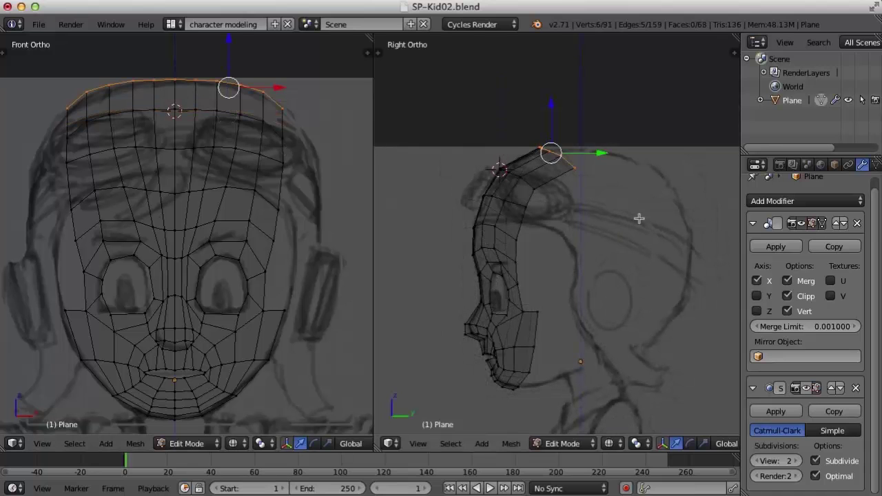
{"action": "key", "text": "r"}
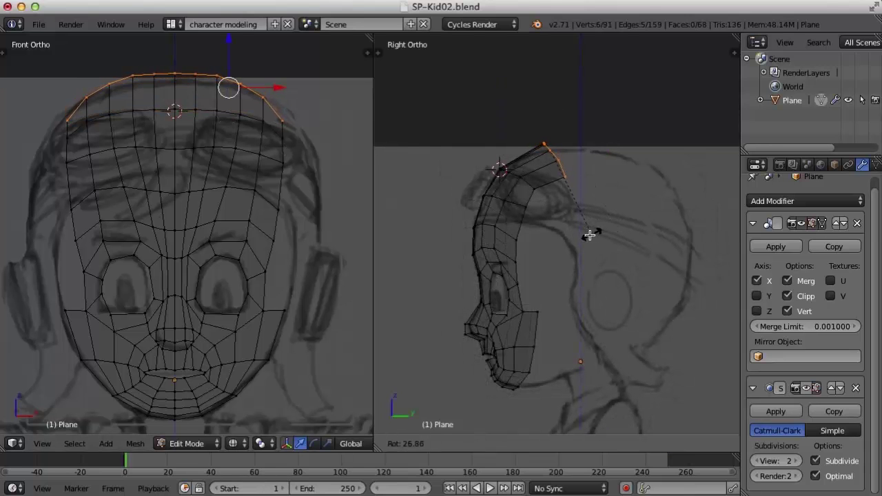
{"action": "left_click", "coordinate": [583, 235]}
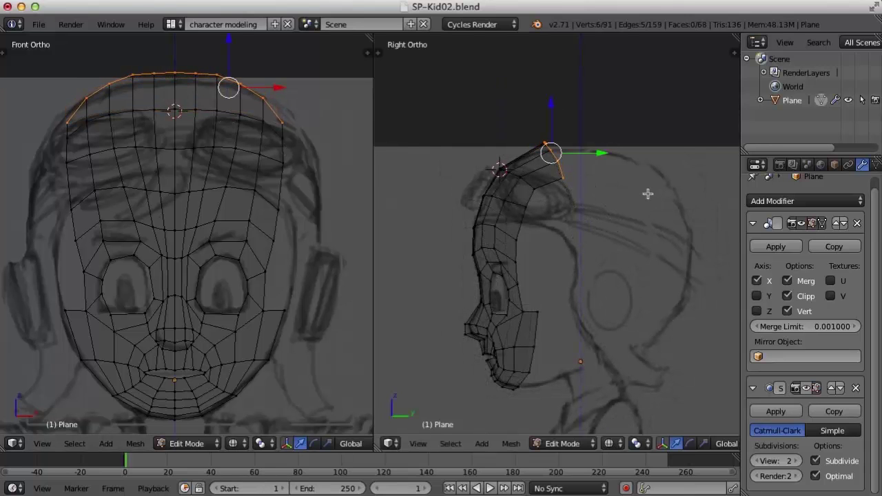
- Extrude the open crown row backward, then rotate and move it onto the top of the head in the side reference
{"action": "right_click", "coordinate": [571, 167]}
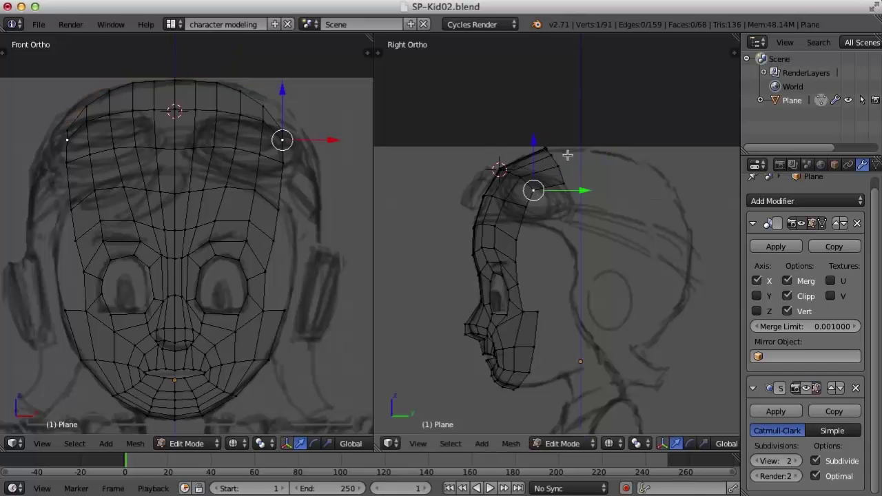
{"action": "key", "text": "a"}
{"action": "mouse_move", "coordinate": [563, 109]}
{"action": "left_mouse_down", "text": "ctrl"}
{"action": "mouse_move", "coordinate": [544, 92]}
{"action": "mouse_move", "coordinate": [541, 124]}
{"action": "left_mouse_up", "text": "ctrl"}
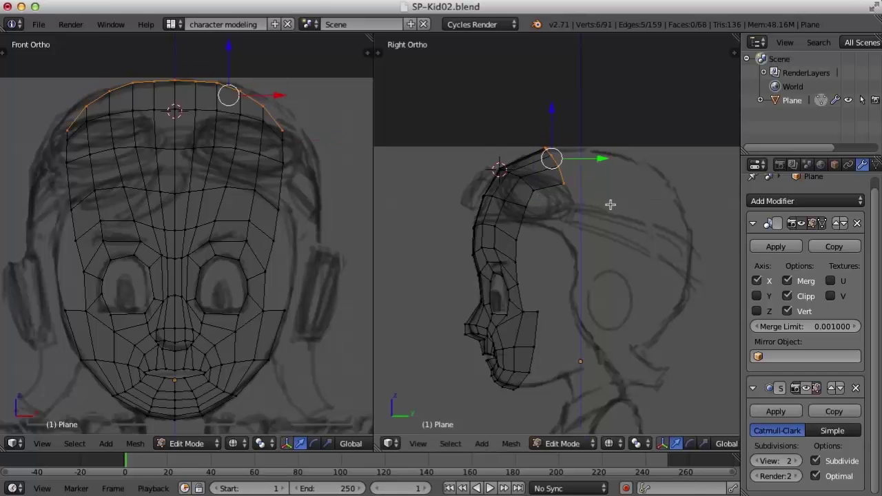
{"action": "key", "text": "e"}
{"action": "left_click", "coordinate": [666, 199]}
{"action": "key", "text": "r"}
{"action": "left_click", "coordinate": [606, 280]}
{"action": "key", "text": "g"}
{"action": "left_click", "coordinate": [604, 282]}
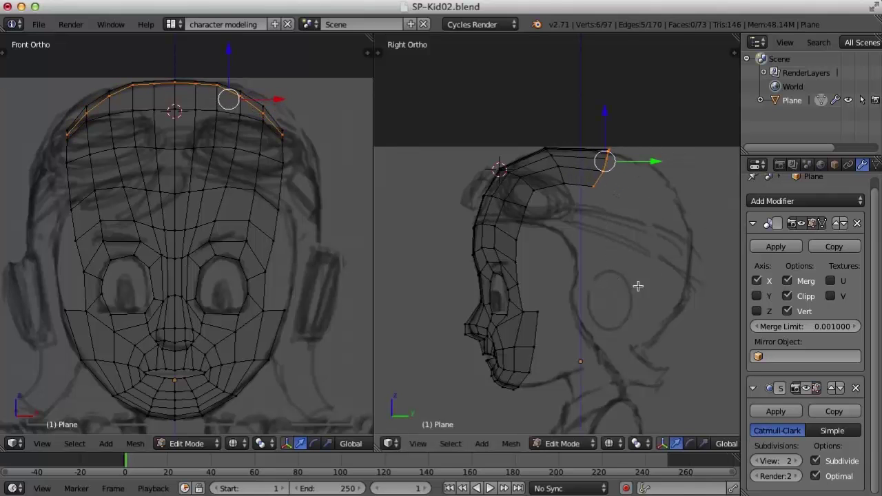
{"action": "key", "text": "g"}
{"action": "left_click", "coordinate": [605, 163]}
- Extrude the crown row toward the back of the head and rotate it to follow the skull's curve in the side reference
{"action": "key", "text": "e"}
{"action": "left_click", "coordinate": [676, 213]}
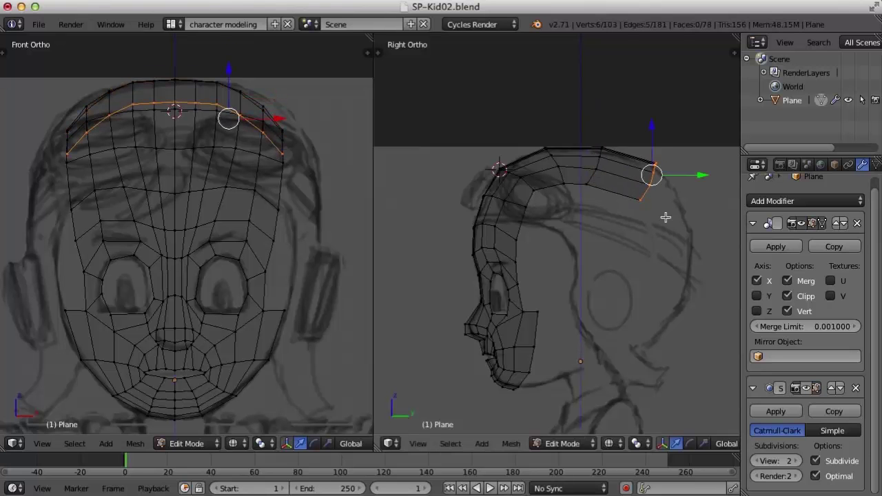
{"action": "key", "text": "r"}
{"action": "left_click", "coordinate": [664, 238]}
- Extrude another band down the back of the head, rotating and moving its open edge onto the side reference outline
{"action": "key", "text": "e"}
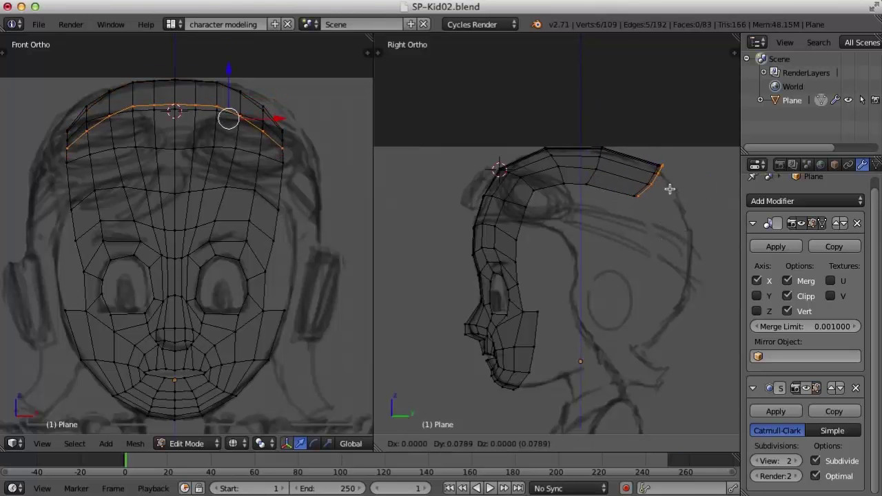
{"action": "left_click", "coordinate": [699, 230]}
{"action": "key", "text": "r"}
{"action": "left_click", "coordinate": [666, 269]}
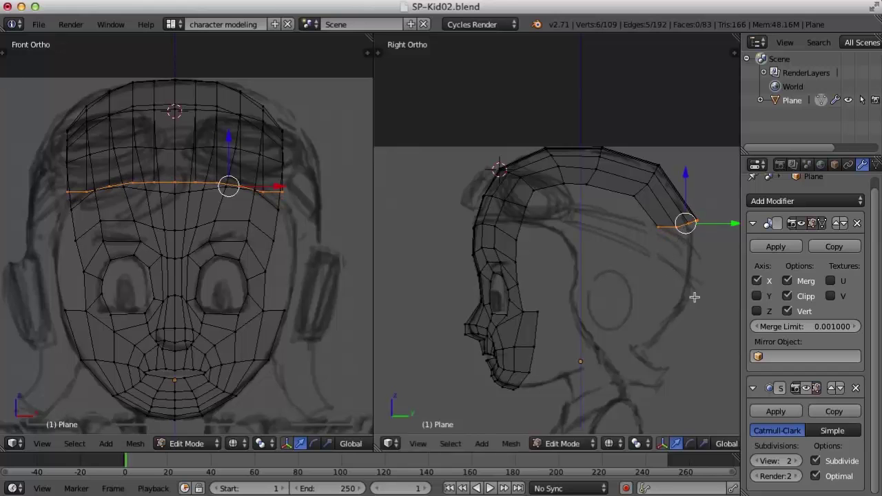
{"action": "key", "text": "g"}
{"action": "left_click", "coordinate": [678, 216]}
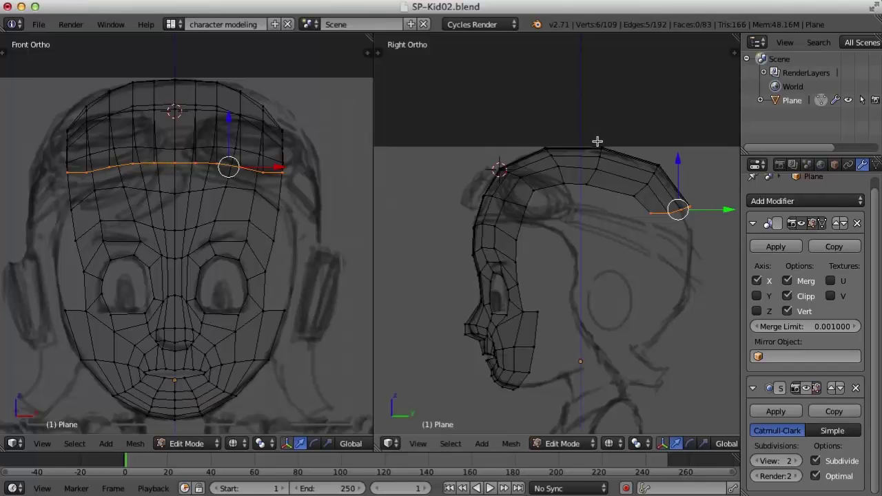
- Move the middle crown edge loop slightly backward and up to even the spacing across the top of the head
{"action": "key", "text": "a"}
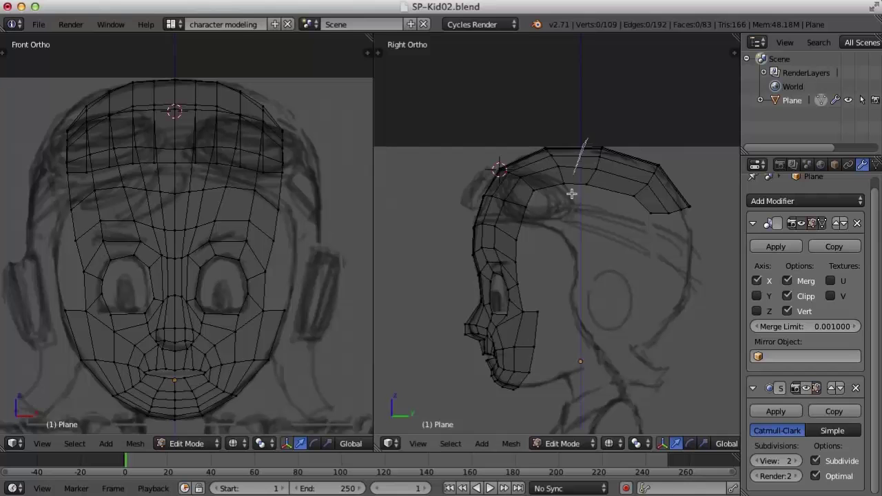
{"action": "right_click", "coordinate": [597, 160], "text": "alt"}
{"action": "key", "text": "g"}
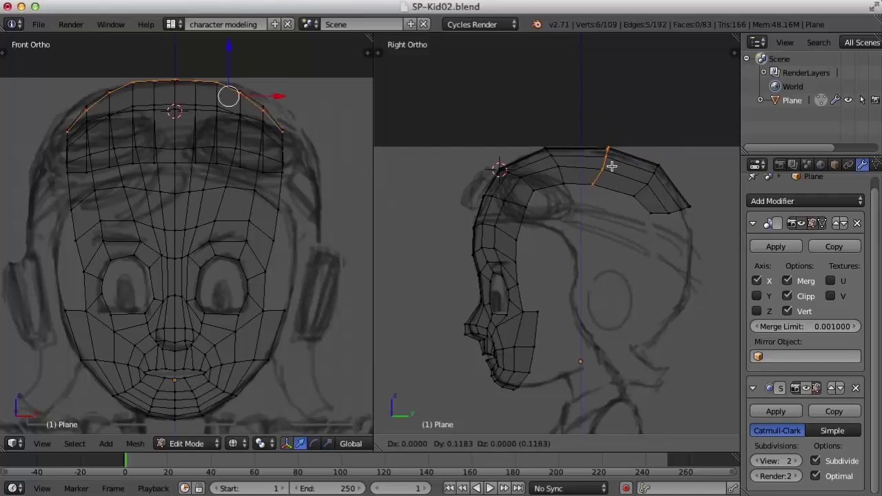
{"action": "left_click", "coordinate": [610, 163]}
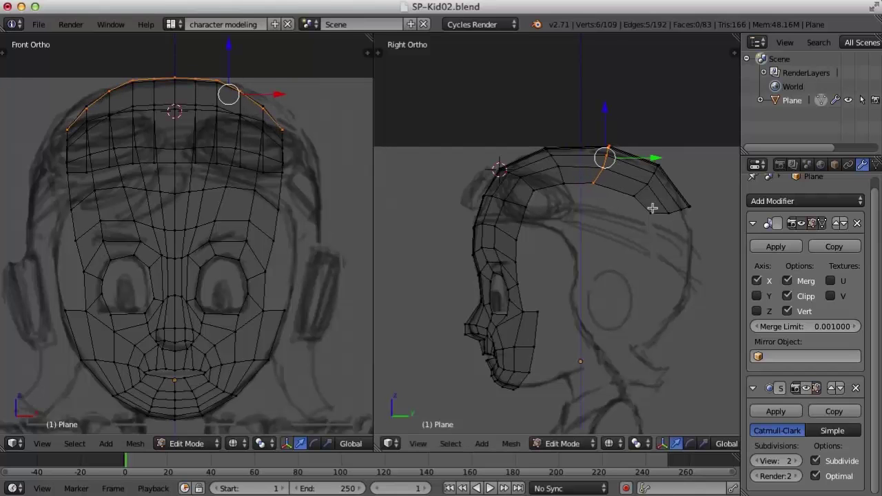
- Select the open back edge together with the upper forehead loop to compare how the two line up
{"action": "key", "text": "a"}
{"action": "right_click", "coordinate": [682, 201], "text": "alt"}
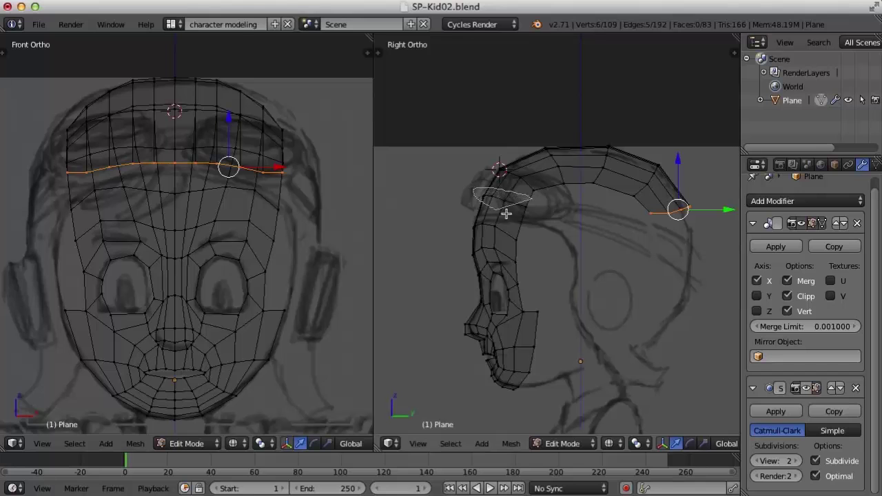
{"action": "right_click", "coordinate": [517, 204], "text": "alt+shift"}
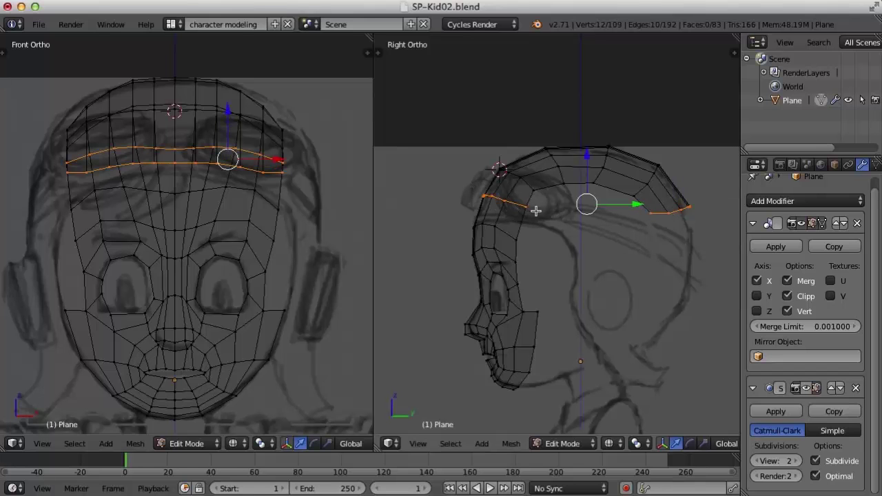
- Extrude the open back edge down along the side reference outline and scale the new row along Z to flatten it
{"action": "right_click", "coordinate": [675, 219], "text": "alt"}
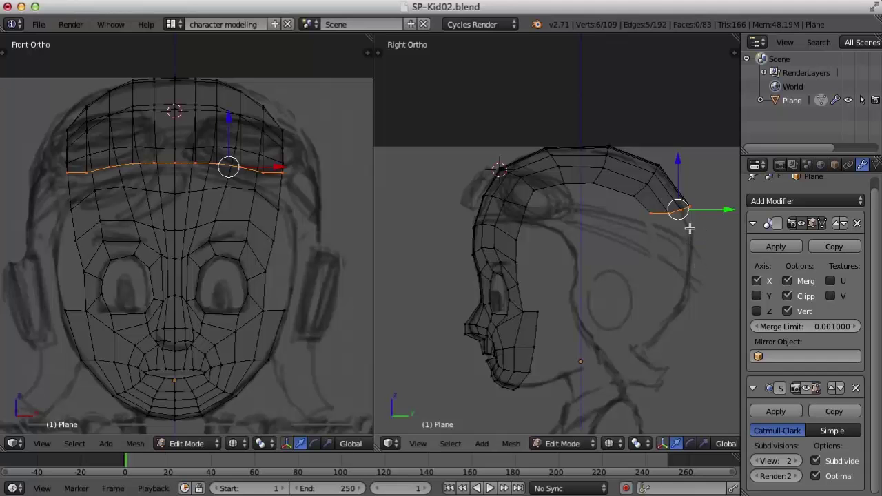
{"action": "key", "text": "e"}
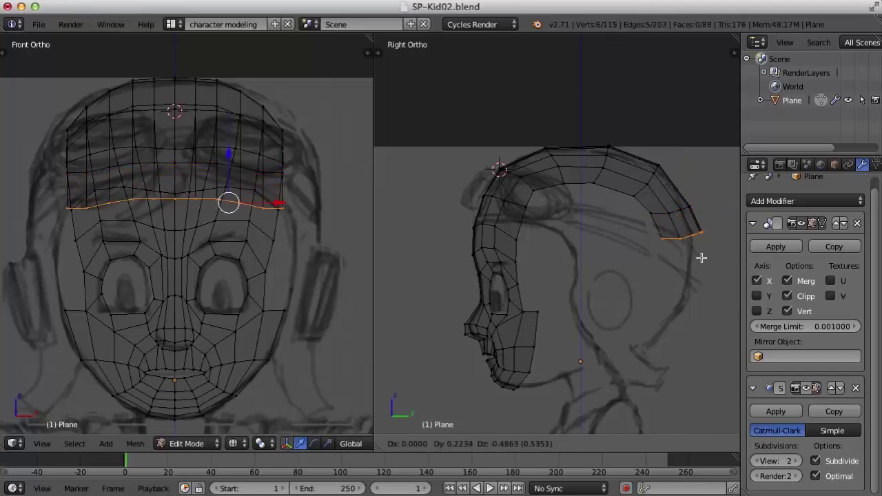
{"action": "left_click", "coordinate": [696, 266]}
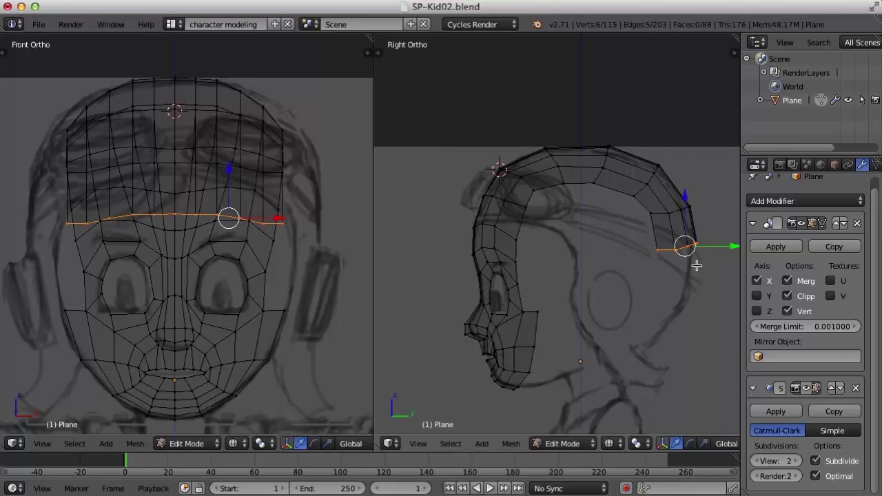
{"action": "key", "text": "ctrl+alt+s"}
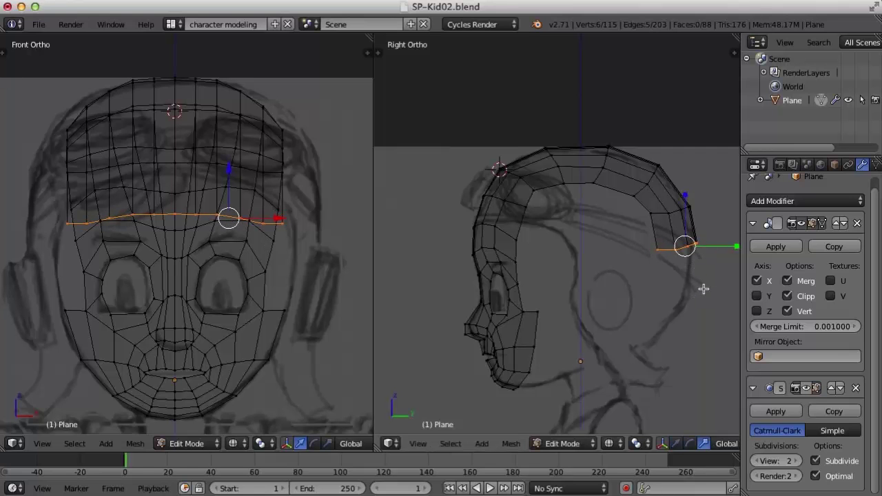
{"action": "left_click_drag", "start_coordinate": [688, 194], "coordinate": [688, 225]}
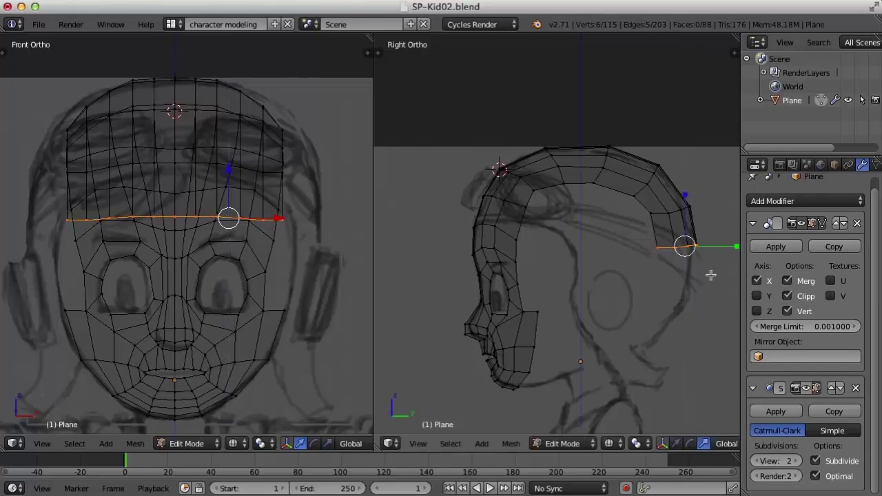
- Extrude the open back edge in further rows down the side reference outline to the nape of the neck
{"action": "key", "text": "e"}
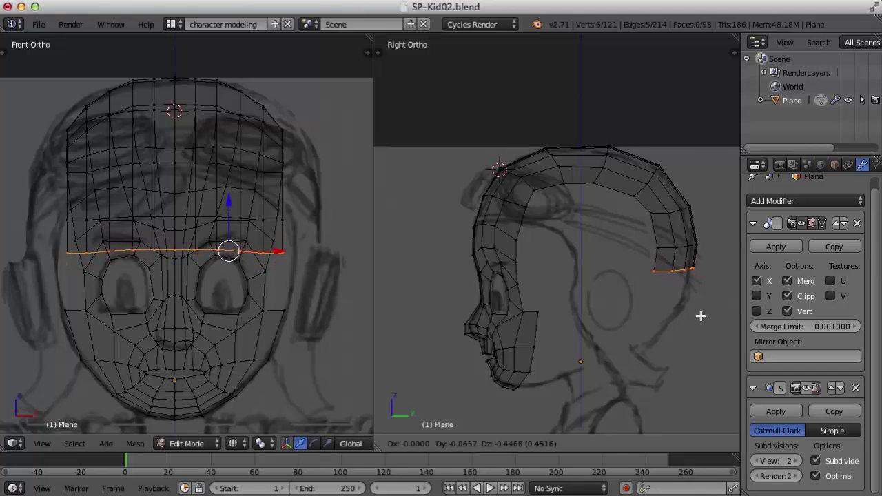
{"action": "left_click", "coordinate": [701, 316]}
{"action": "key", "text": "e"}
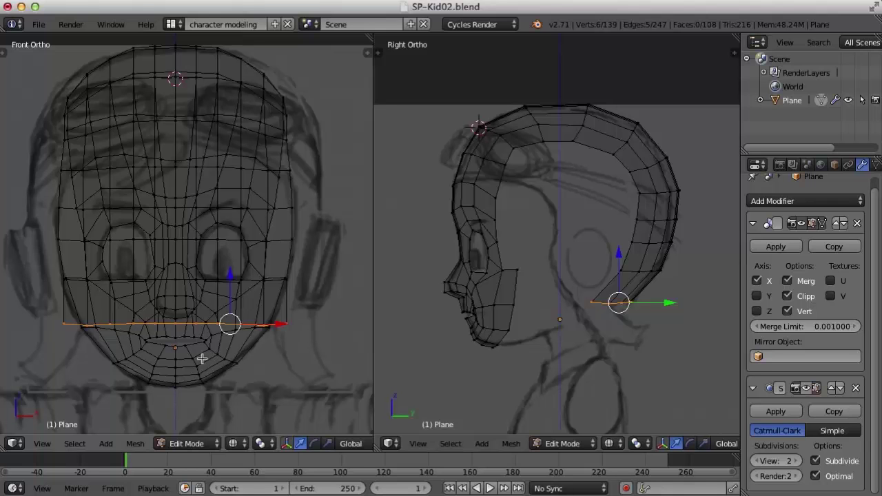
- Snap the 3D cursor to the centre vertex of the lowest row at the nape
{"action": "right_click", "coordinate": [172, 324]}
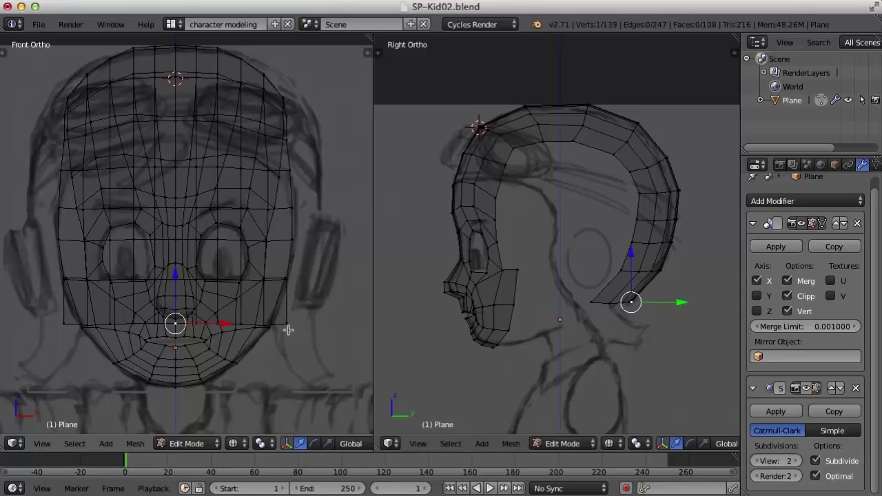
{"action": "key", "text": "shift+s"}
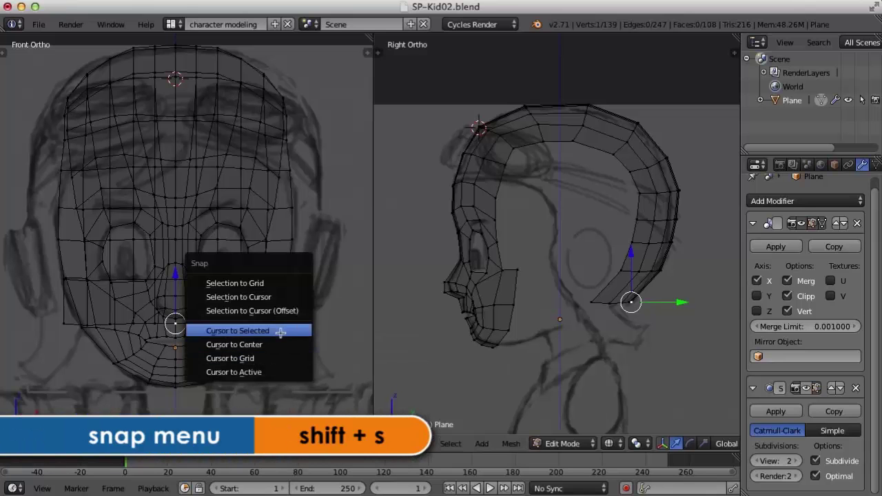
{"action": "left_click", "coordinate": [280, 330]}
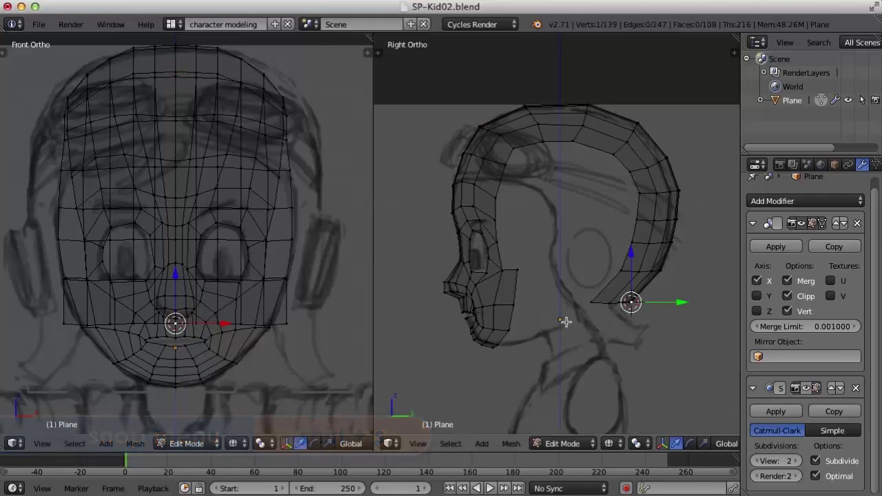
- Set the pivot point to 3D Cursor and scale the lowest nape row narrower along X about the head's centre line
{"action": "key", "text": "a"}
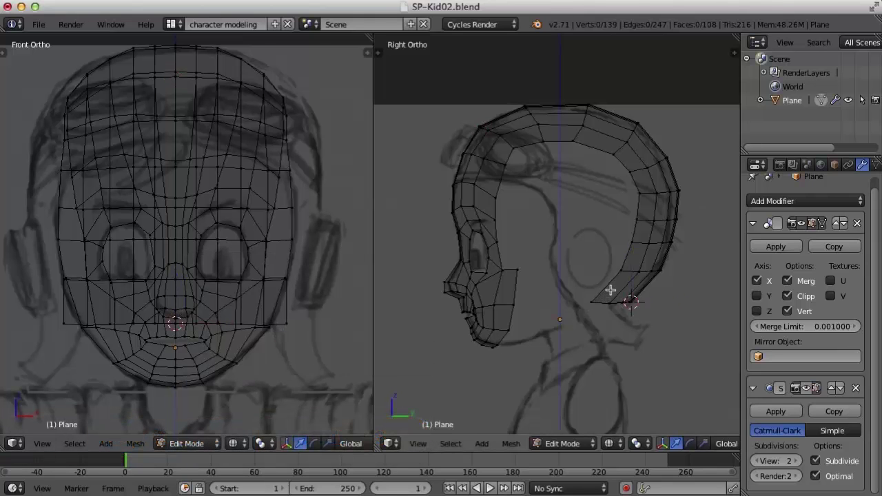
{"action": "mouse_move", "coordinate": [613, 289]}
{"action": "left_mouse_down", "text": "ctrl"}
{"action": "mouse_move", "coordinate": [588, 317]}
{"action": "mouse_move", "coordinate": [661, 292]}
{"action": "left_mouse_up", "text": "ctrl"}
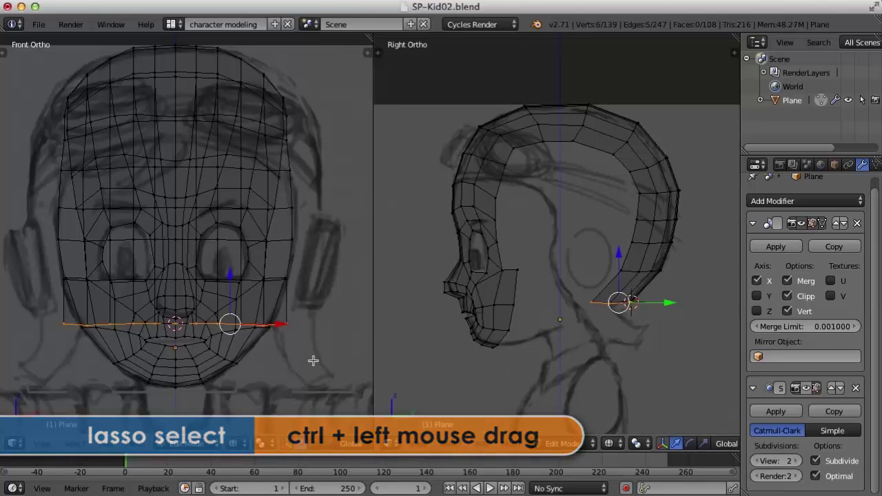
{"action": "left_click", "coordinate": [265, 444]}
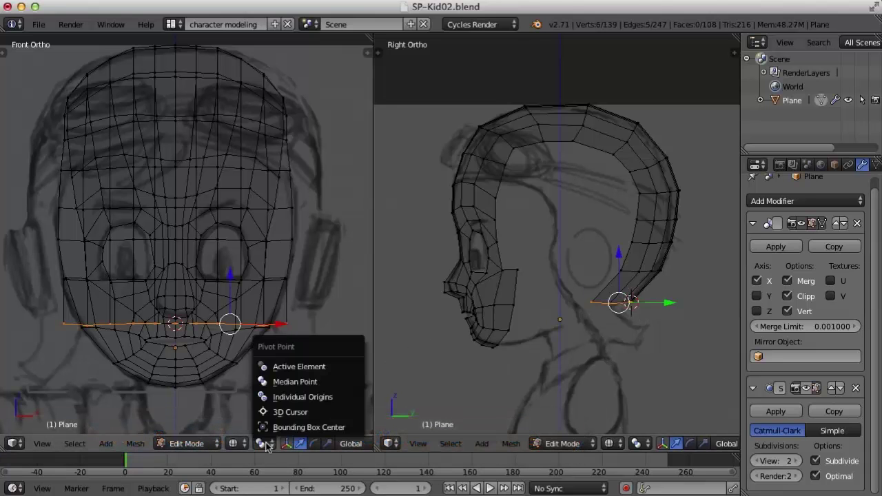
{"action": "left_click", "coordinate": [280, 413]}
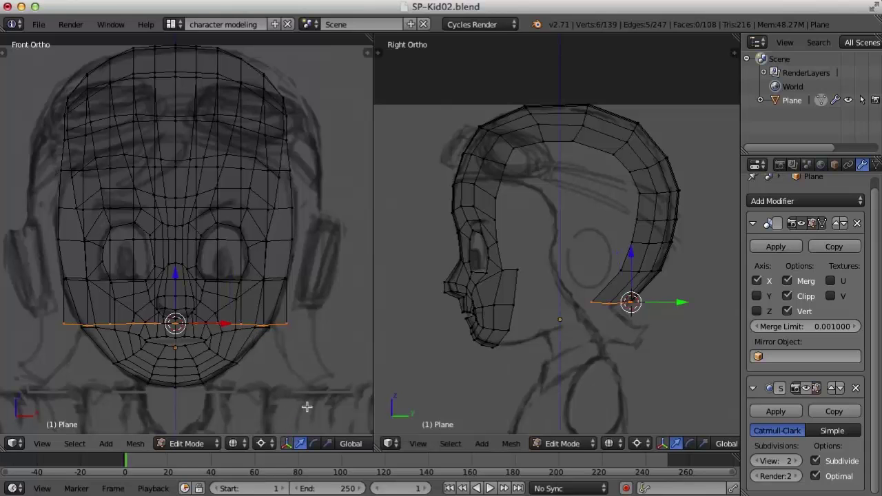
{"action": "key", "text": "ctrl+alt+s"}
{"action": "mouse_move", "coordinate": [229, 325]}
{"action": "left_mouse_down"}
{"action": "mouse_move", "coordinate": [216, 327]}
{"action": "mouse_move", "coordinate": [244, 330]}
{"action": "mouse_move", "coordinate": [221, 333]}
{"action": "left_mouse_up"}
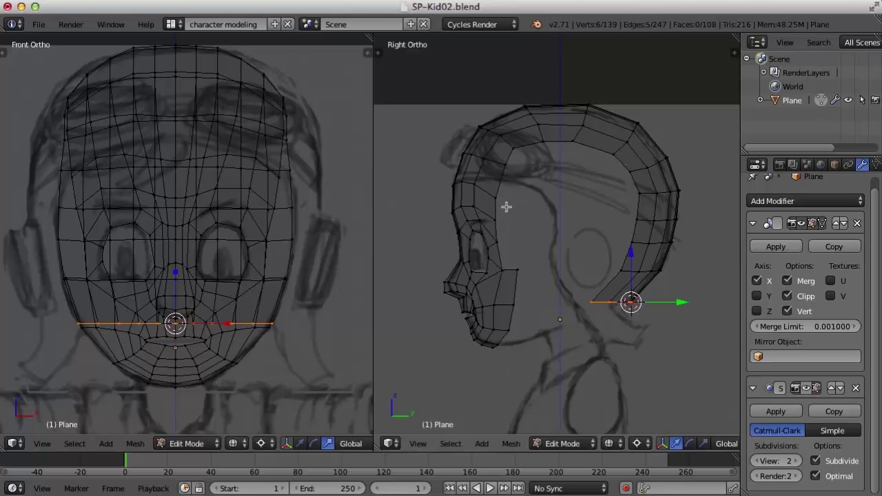
- Extrude the face's open side edge from temple to cheek backward and move the new edge outward along X
{"action": "right_click", "coordinate": [505, 166]}
{"action": "left_click", "coordinate": [496, 199], "text": "shift"}
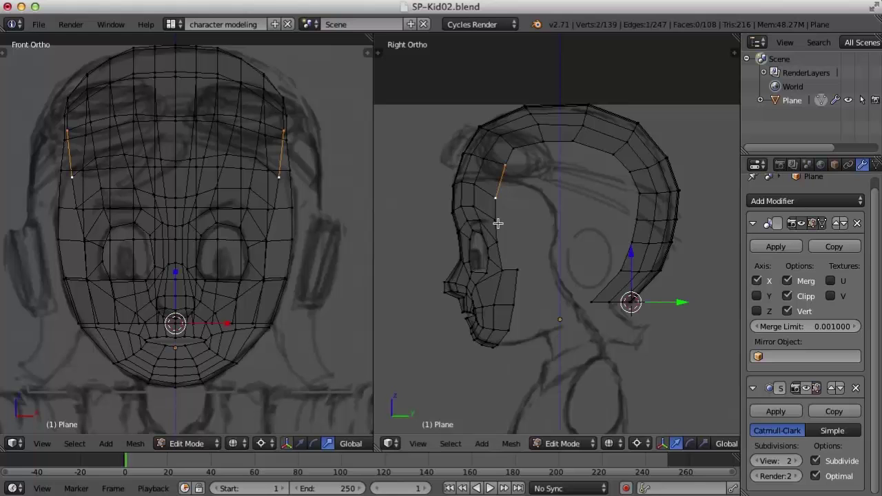
{"action": "right_click", "coordinate": [496, 219], "text": "shift"}
{"action": "right_click", "coordinate": [497, 239], "text": "shift"}
{"action": "right_click", "coordinate": [502, 270], "text": "shift"}
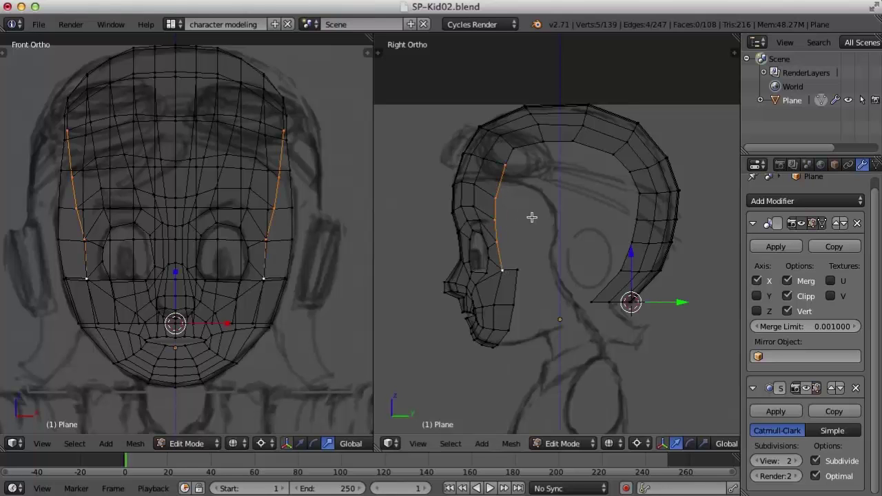
{"action": "key", "text": "e"}
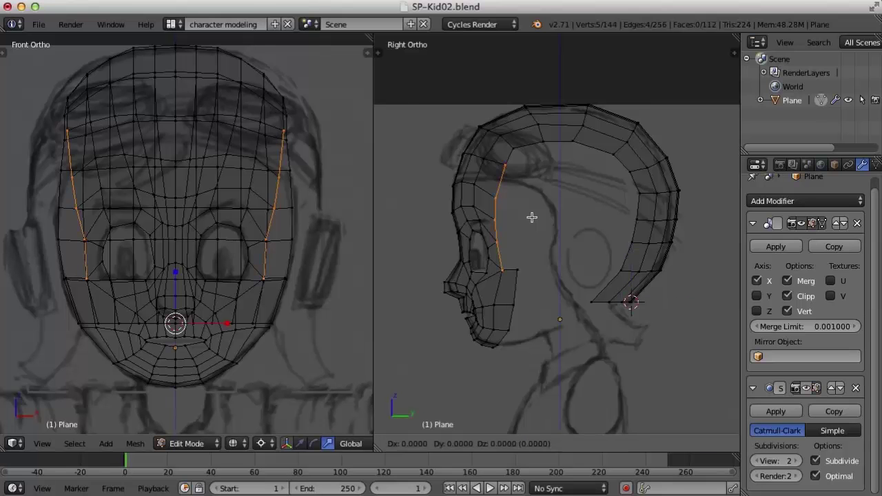
{"action": "left_click", "coordinate": [550, 215]}
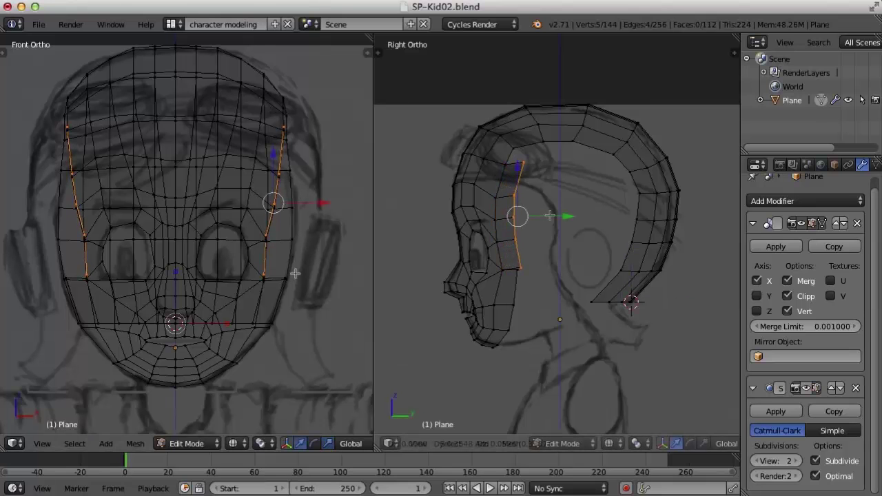
{"action": "left_click_drag", "start_coordinate": [327, 202], "coordinate": [343, 210]}
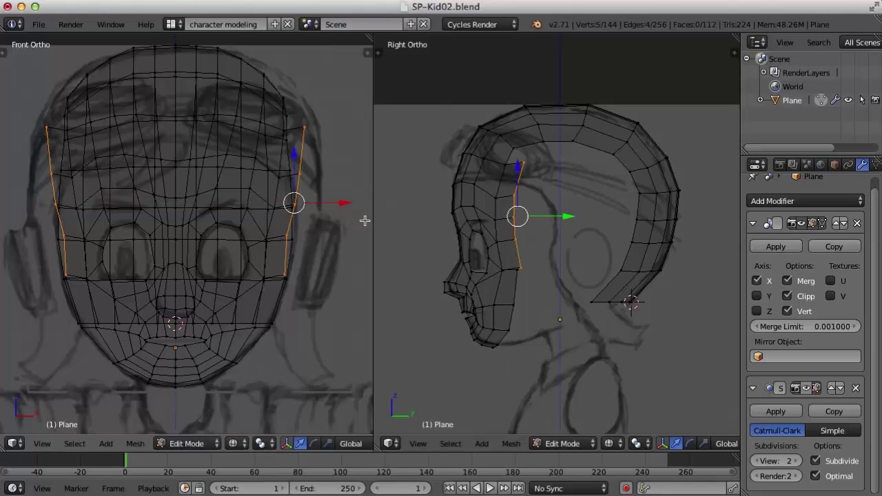
- Flatten the extruded side edge along X so its vertices line up vertically in the front view
{"action": "key", "text": "s"}
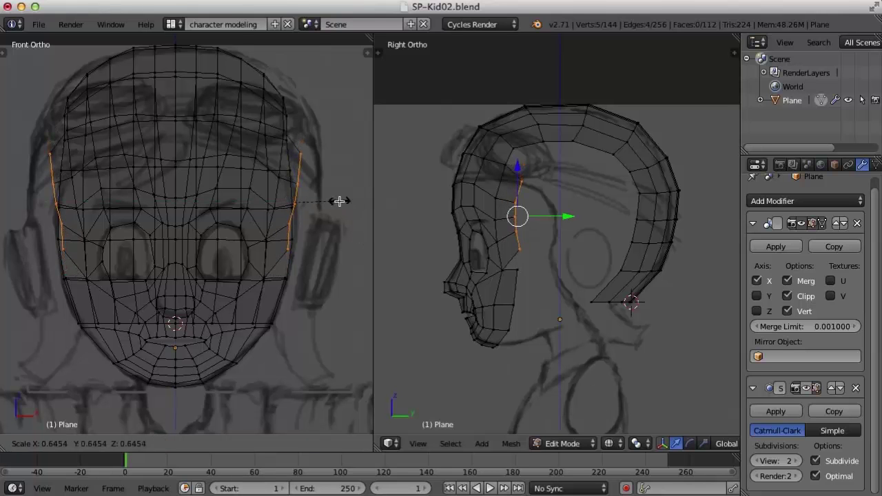
{"action": "right_click", "coordinate": [339, 202]}
{"action": "key", "text": "ctrl+alt+s"}
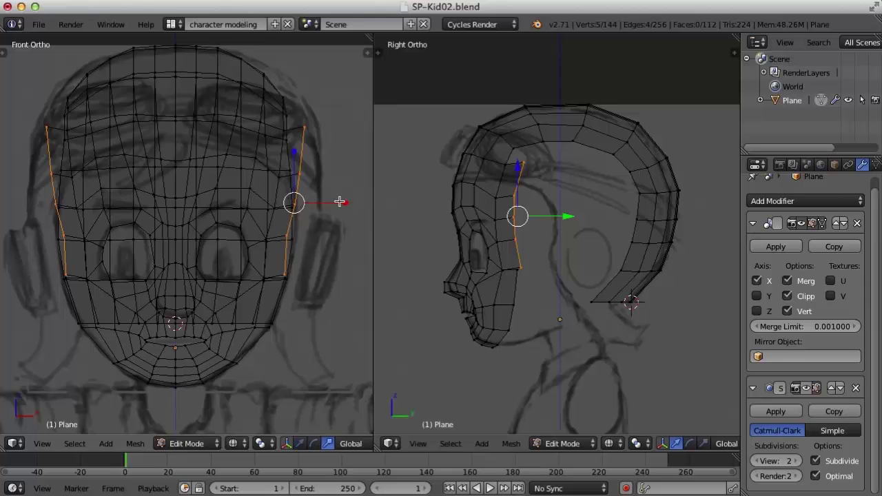
{"action": "left_click_drag", "start_coordinate": [347, 203], "coordinate": [295, 204]}
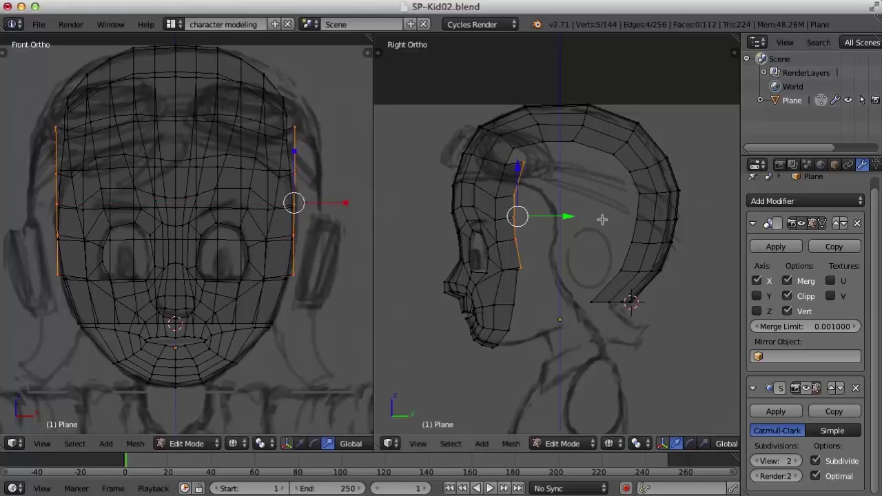
{"action": "left_click_drag", "start_coordinate": [565, 216], "coordinate": [562, 218]}
- Merge the lowest vertex of the extruded side edge into the adjacent cheek corner vertex using At Last
{"action": "scroll", "coordinate": [563, 234], "scroll_direction": "up", "scroll_amount": 3}
{"action": "scroll", "coordinate": [557, 272], "scroll_direction": "up", "scroll_amount": 2}
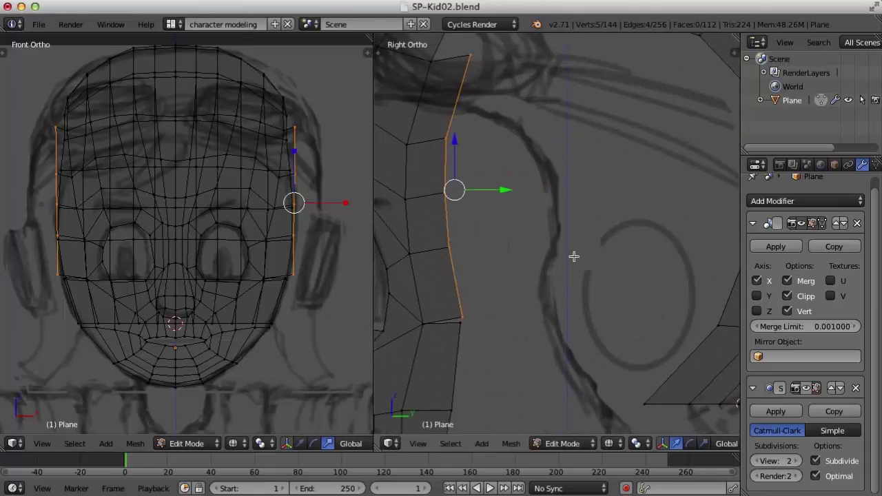
{"action": "middle_click_drag", "start_coordinate": [553, 276], "coordinate": [597, 226], "text": "shift"}
{"action": "right_click", "coordinate": [506, 268]}
{"action": "right_click", "coordinate": [505, 281], "text": "shift"}
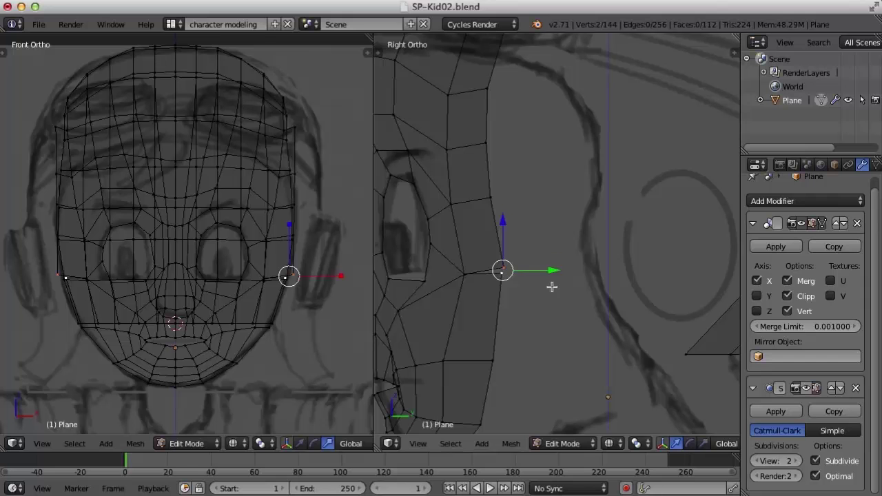
{"action": "key", "text": "alt+m"}
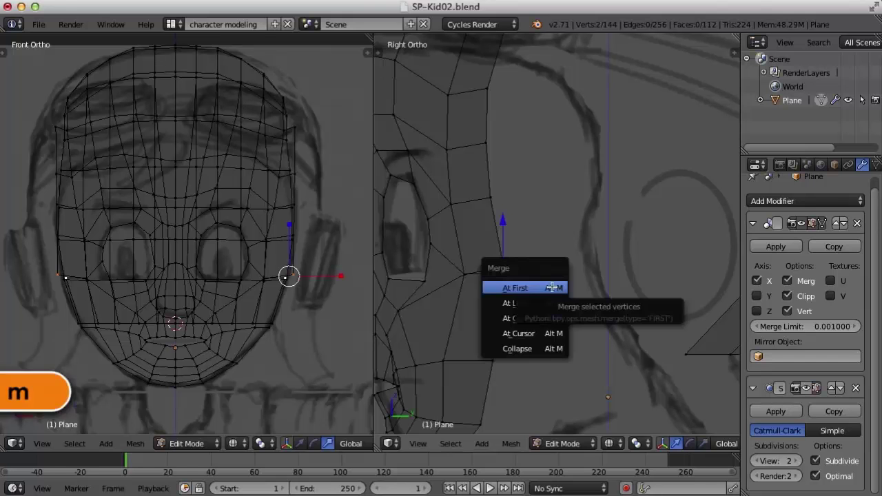
{"action": "left_click", "coordinate": [534, 304]}
- Reposition three vertices around the new side strip in the side view to even out its spacing
{"action": "scroll", "coordinate": [509, 138], "scroll_direction": "down", "scroll_amount": 1}
{"action": "right_click", "coordinate": [506, 113]}
{"action": "key", "text": "g"}
{"action": "left_click", "coordinate": [519, 116]}
{"action": "right_click", "coordinate": [466, 118]}
{"action": "key", "text": "g"}
{"action": "left_click", "coordinate": [472, 116]}
{"action": "right_click", "coordinate": [467, 164]}
{"action": "key", "text": "g"}
{"action": "left_click", "coordinate": [468, 157]}
- Lower the top vertex of the face's side edge and adjust the vertex at eyebrow level
{"action": "middle_click_drag", "start_coordinate": [576, 127], "coordinate": [566, 179], "text": "shift"}
{"action": "right_click", "coordinate": [508, 97]}
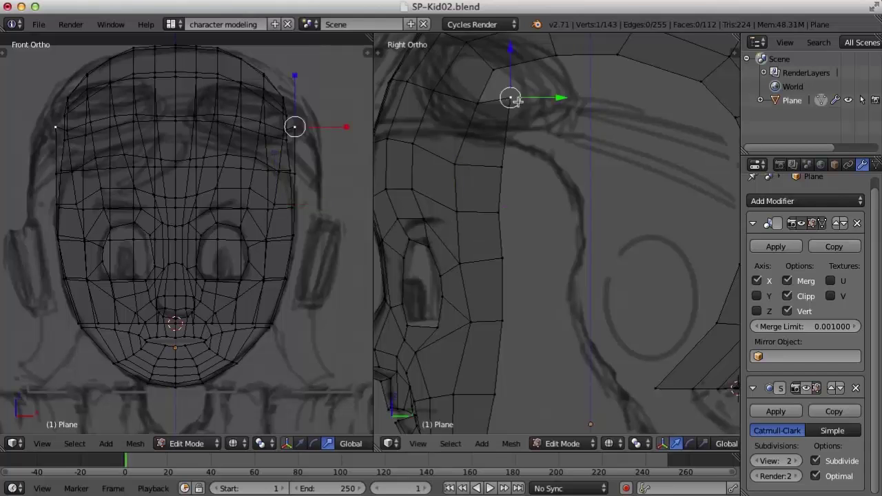
{"action": "key", "text": "g"}
{"action": "left_click", "coordinate": [515, 117]}
{"action": "right_click", "coordinate": [500, 215]}
{"action": "key", "text": "g"}
{"action": "left_click", "coordinate": [514, 230]}
- Select the six vertices of the back section's open side edge and extrude them forward toward the ear
{"action": "scroll", "coordinate": [534, 210], "scroll_direction": "down", "scroll_amount": 3}
{"action": "right_click", "coordinate": [617, 183]}
{"action": "right_click", "coordinate": [630, 215], "text": "shift"}
{"action": "right_click", "coordinate": [625, 250], "text": "shift"}
{"action": "right_click", "coordinate": [619, 285], "text": "shift"}
{"action": "right_click", "coordinate": [602, 326], "text": "shift"}
{"action": "right_click", "coordinate": [562, 371], "text": "shift"}
{"action": "scroll", "coordinate": [660, 317], "scroll_direction": "down", "scroll_amount": 2}
{"action": "key", "text": "e"}
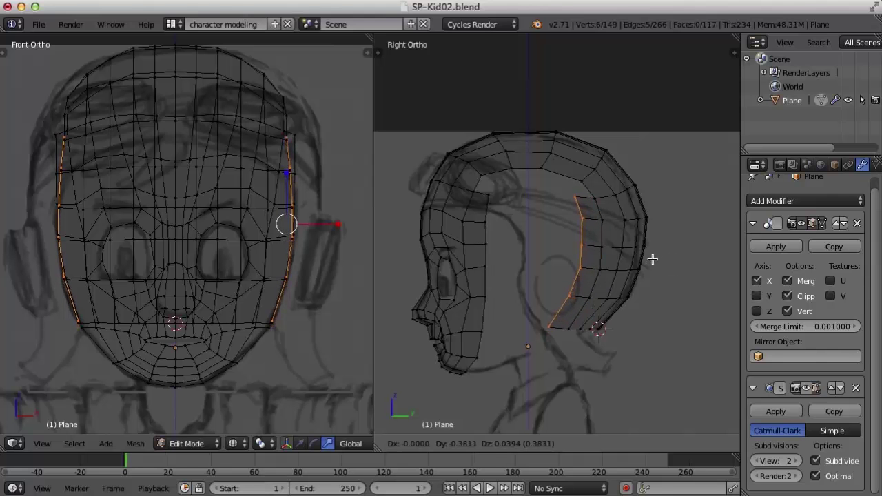
{"action": "left_click", "coordinate": [653, 259]}
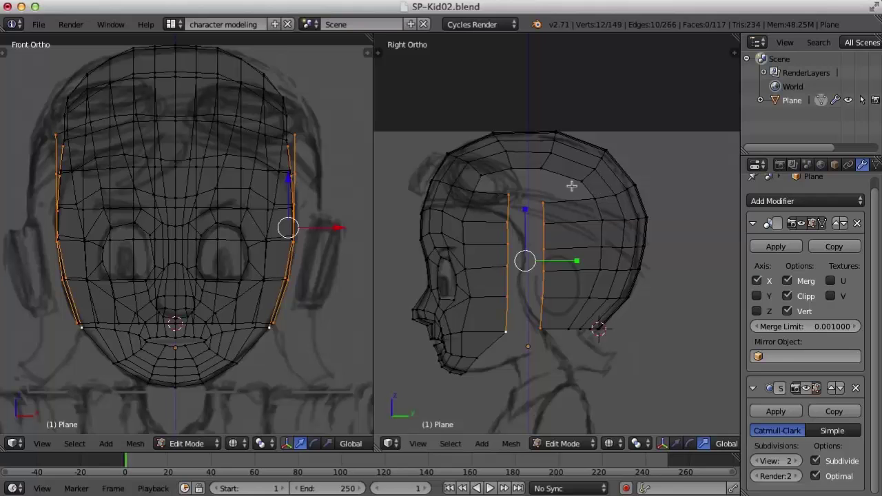
- Fill a face between the lower crown edge and the top corner of the back section's side strip
{"action": "right_click", "coordinate": [544, 168]}
{"action": "right_click", "coordinate": [580, 179], "text": "shift"}
{"action": "right_click", "coordinate": [595, 198], "text": "shift"}
{"action": "right_click", "coordinate": [545, 204], "text": "shift"}
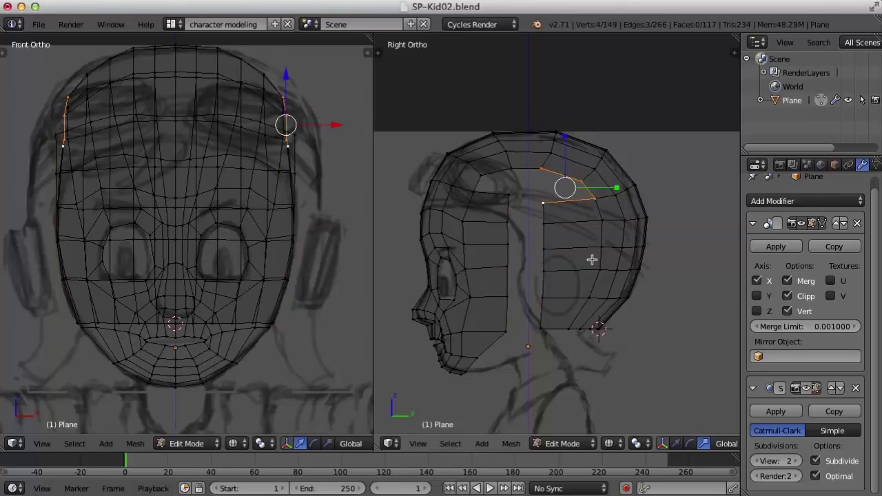
{"action": "key", "text": "f"}
- Fill a face at the temple between the front crown edge and the top of the face's side strip
{"action": "right_click", "coordinate": [511, 168]}
{"action": "right_click", "coordinate": [483, 177], "text": "shift"}
{"action": "right_click", "coordinate": [474, 191], "text": "shift"}
{"action": "right_click", "coordinate": [508, 195], "text": "shift"}
{"action": "key", "text": "f"}
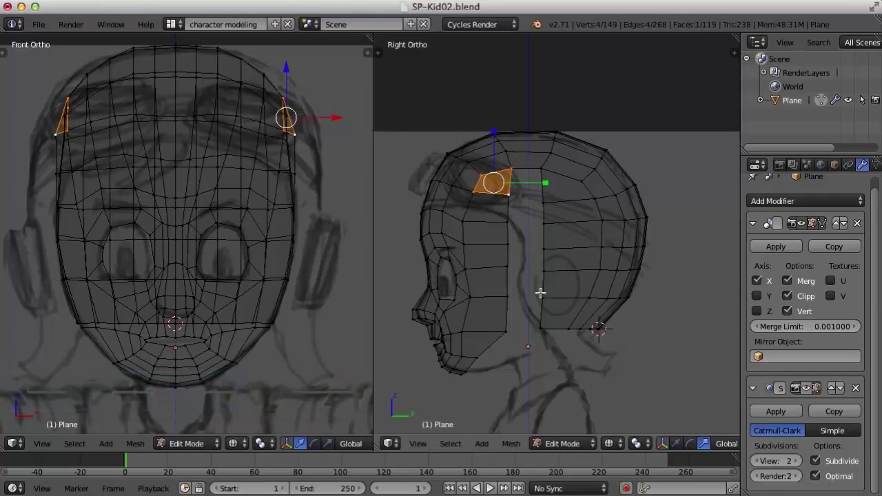
- Extrude the back section's vertical side edge, from the crown to the bottom row, forward to the face's side edge
{"action": "right_click", "coordinate": [541, 169]}
{"action": "right_click", "coordinate": [544, 201], "text": "shift"}
{"action": "right_click", "coordinate": [544, 226], "text": "shift"}
{"action": "right_click", "coordinate": [543, 250], "text": "shift"}
{"action": "right_click", "coordinate": [543, 269], "text": "shift"}
{"action": "right_click", "coordinate": [543, 298], "text": "shift"}
{"action": "right_click", "coordinate": [541, 329], "text": "shift"}
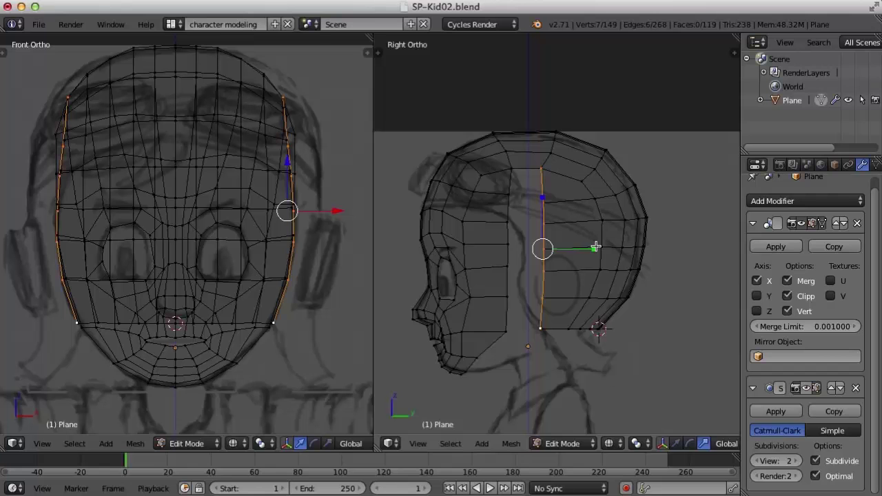
{"action": "key", "text": "e"}
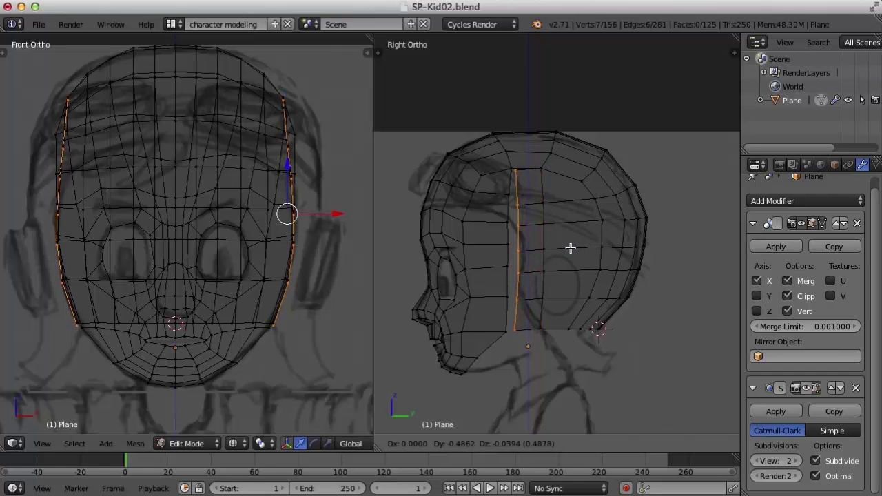
{"action": "left_click", "coordinate": [569, 248]}
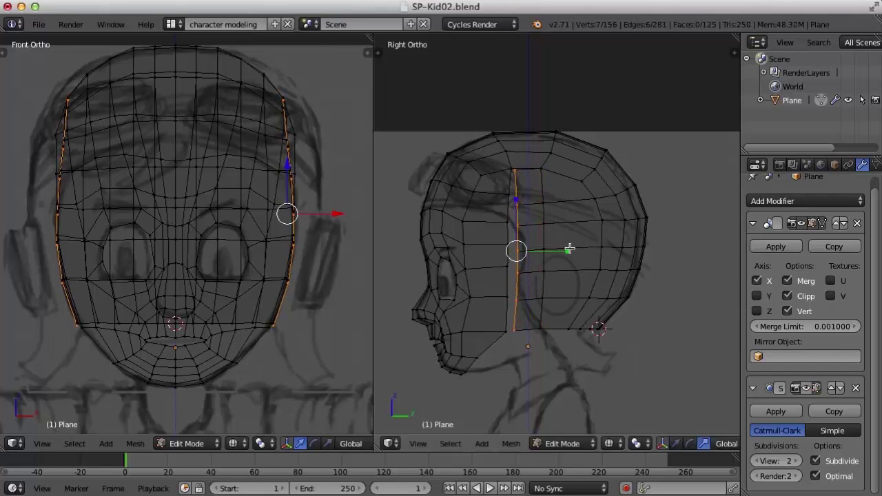
- Merge the extruded edge's vertices with the matching vertices of the face's side edge using At Last
{"action": "right_click", "coordinate": [514, 333]}
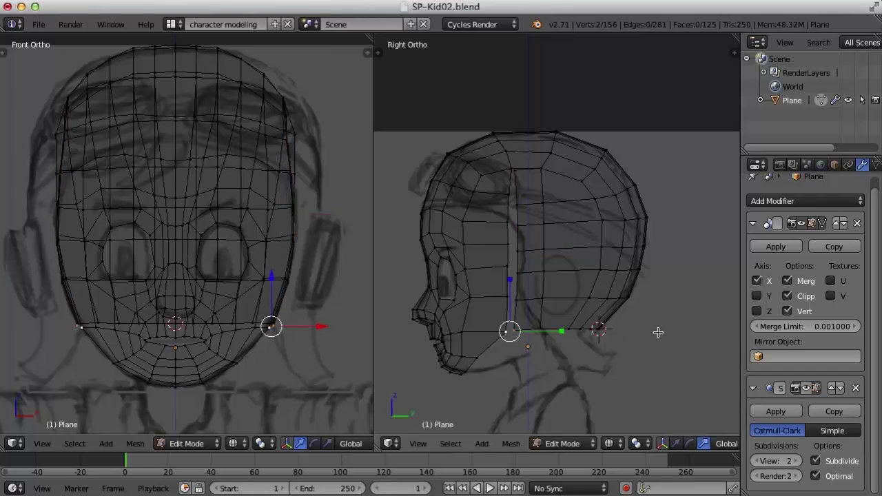
{"action": "key", "text": "alt+m"}
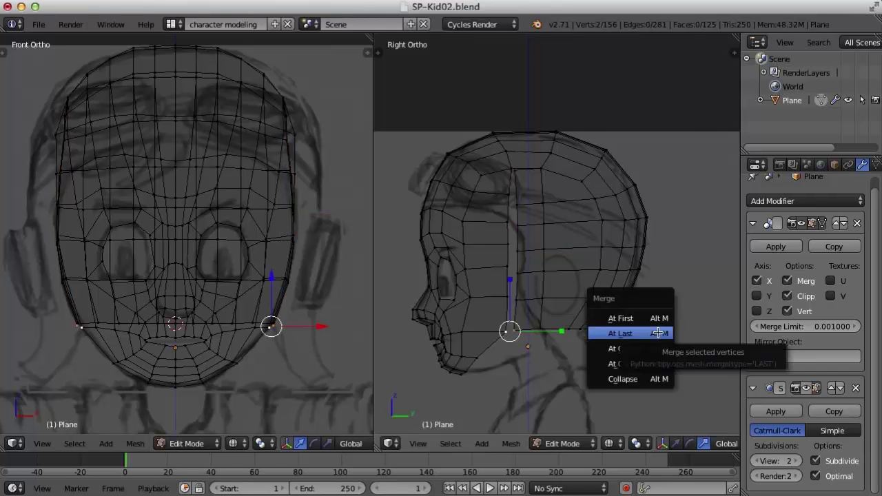
{"action": "left_click", "coordinate": [658, 332]}
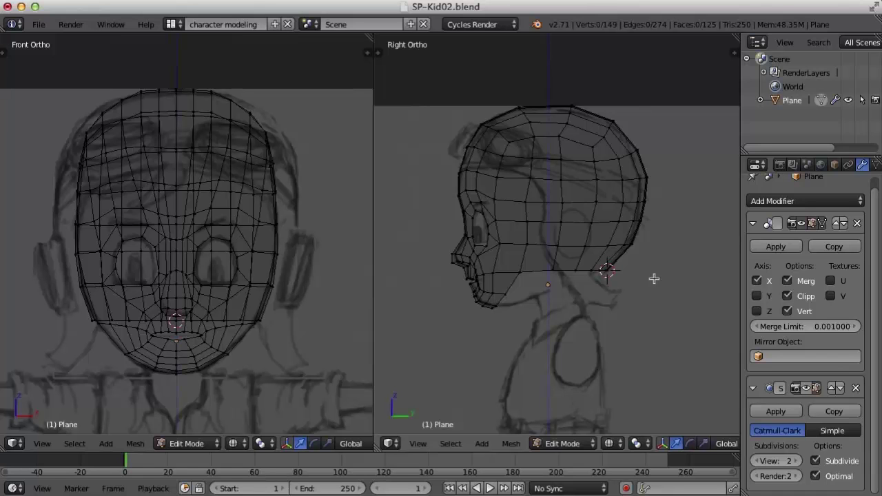
- Switch to the Default screen layout and examine the joined head mesh from the front and side in perspective
{"action": "left_click", "coordinate": [172, 24]}
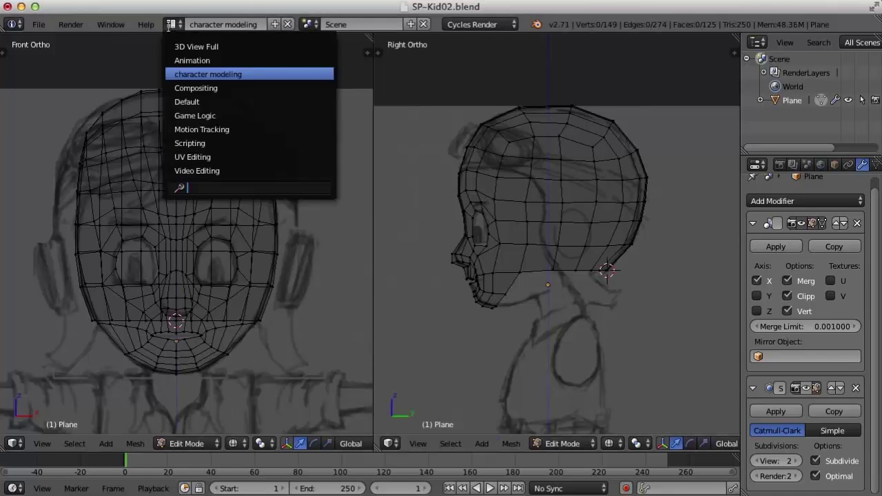
{"action": "left_click", "coordinate": [205, 101]}
{"action": "middle_click_drag", "start_coordinate": [457, 161], "coordinate": [510, 193]}
{"action": "scroll", "coordinate": [523, 180], "scroll_direction": "down", "scroll_amount": 2}
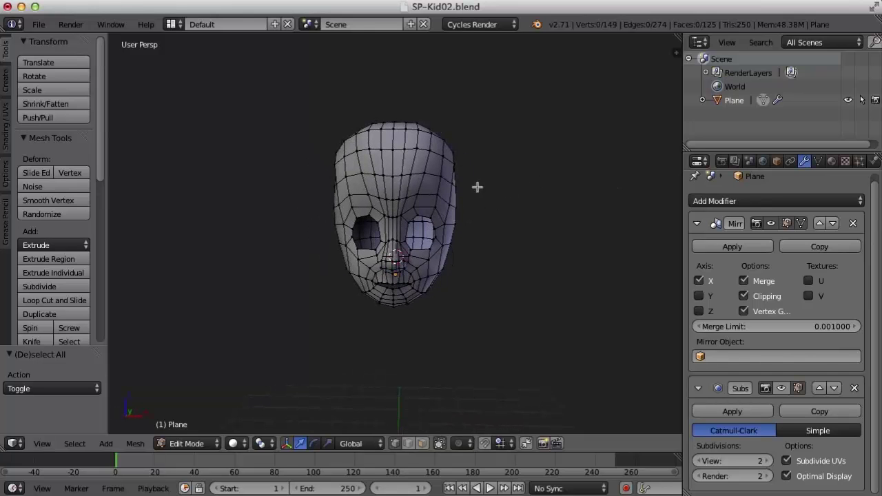
{"action": "middle_click_drag", "start_coordinate": [490, 190], "coordinate": [450, 196]}
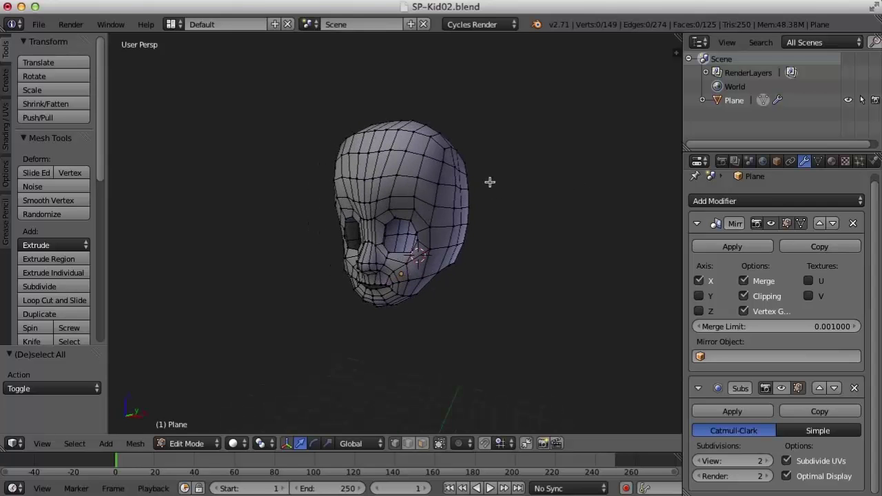
- Set the 3D view's lens to 50
{"action": "scroll", "coordinate": [484, 197], "scroll_direction": "up", "scroll_amount": 2}
{"action": "middle_click_drag", "start_coordinate": [404, 226], "coordinate": [444, 207]}
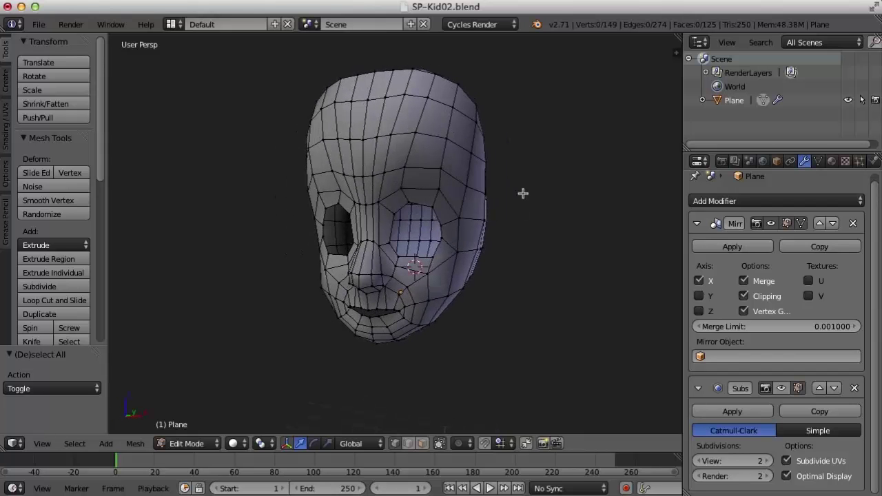
{"action": "middle_click_drag", "start_coordinate": [531, 185], "coordinate": [525, 204]}
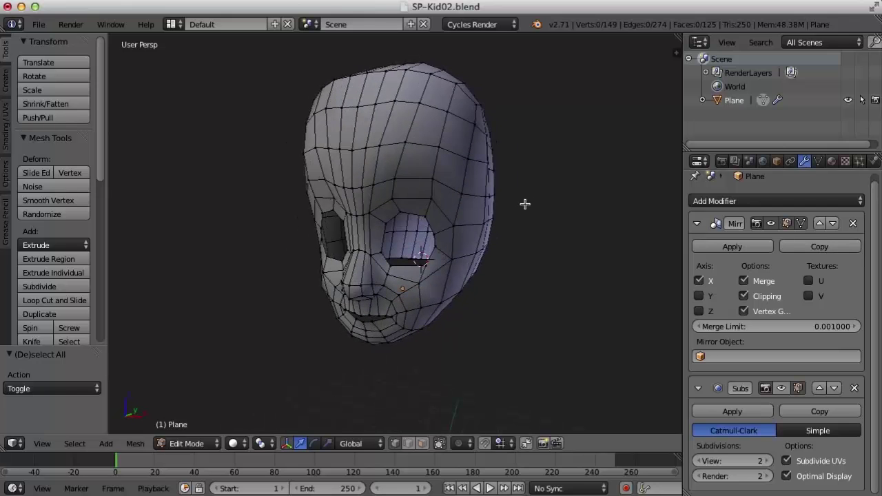
{"action": "key", "text": "n"}
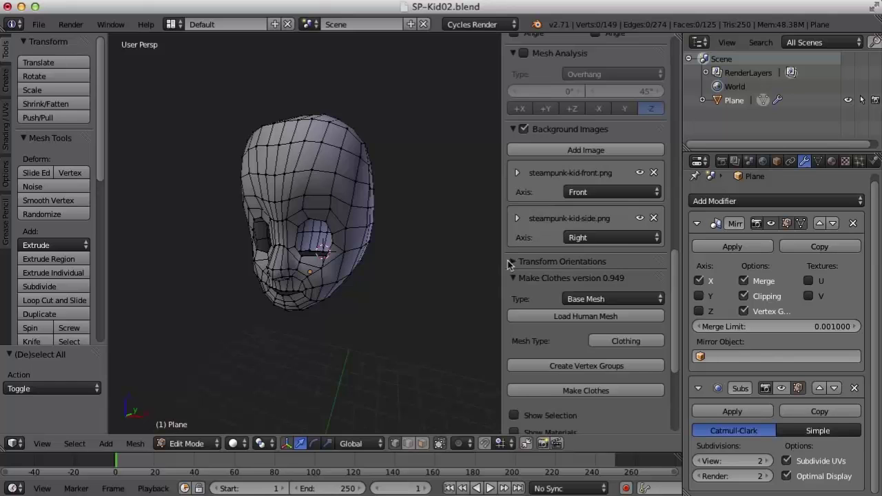
{"action": "mouse_move", "coordinate": [501, 262]}
{"action": "left_mouse_down"}
{"action": "mouse_move", "coordinate": [536, 258]}
{"action": "mouse_move", "coordinate": [518, 261]}
{"action": "left_mouse_up"}
{"action": "left_click_drag", "start_coordinate": [675, 334], "coordinate": [696, 112]}
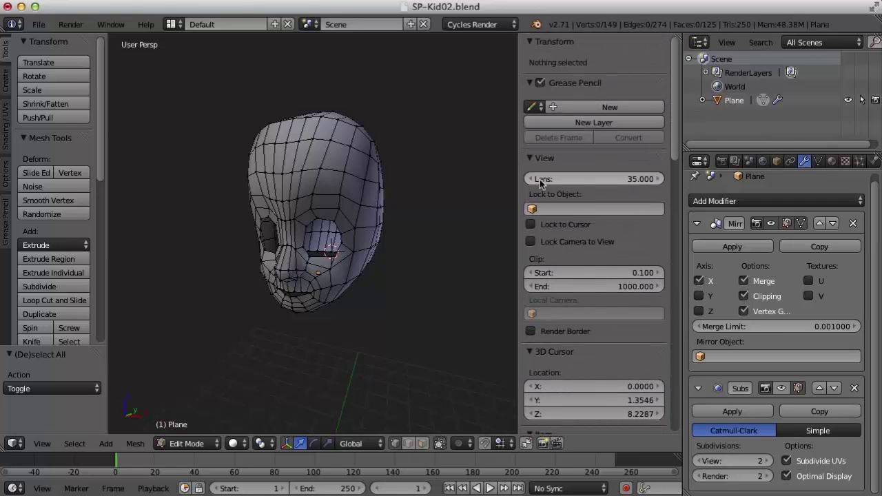
{"action": "left_click", "coordinate": [636, 179]}
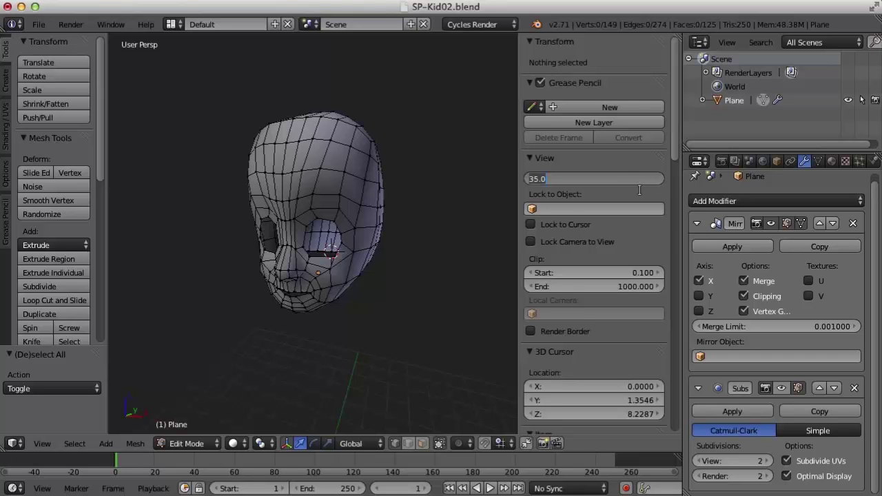
{"action": "type", "text": "50"}
{"action": "key", "text": "Return"}
{"action": "scroll", "coordinate": [416, 296], "scroll_direction": "down", "scroll_amount": 2}
{"action": "middle_click_drag", "start_coordinate": [352, 285], "coordinate": [377, 288]}
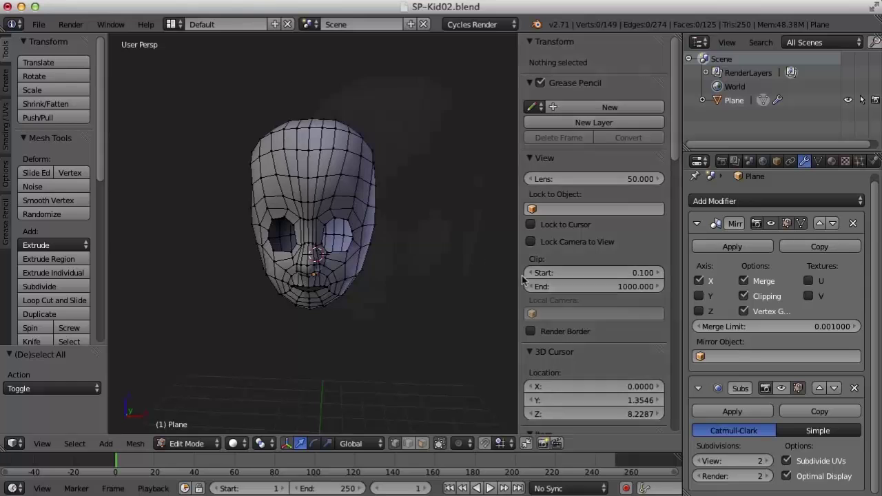
{"action": "key", "text": "n"}
- Snap the 3D cursor to the centre and set proportional editing to Connected
{"action": "key", "text": "shift+c"}
{"action": "scroll", "coordinate": [520, 294], "scroll_direction": "up", "scroll_amount": 1}
{"action": "middle_click_drag", "start_coordinate": [539, 292], "coordinate": [527, 301]}
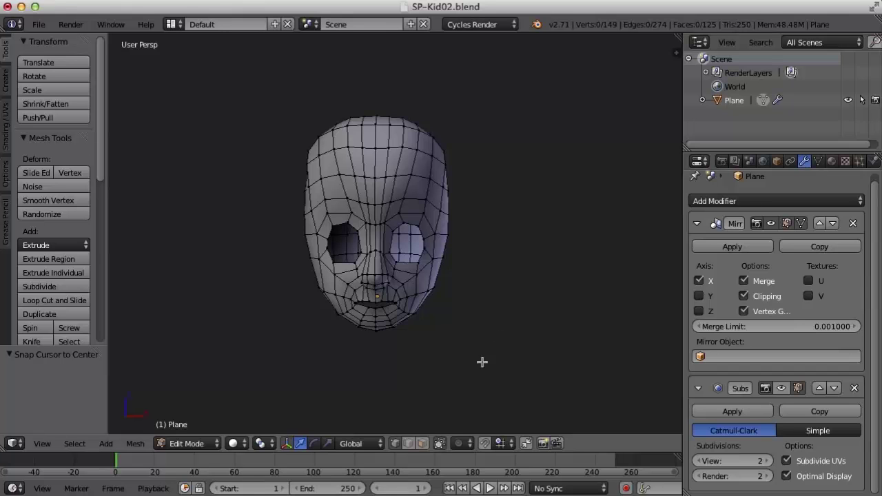
{"action": "left_click", "coordinate": [465, 446]}
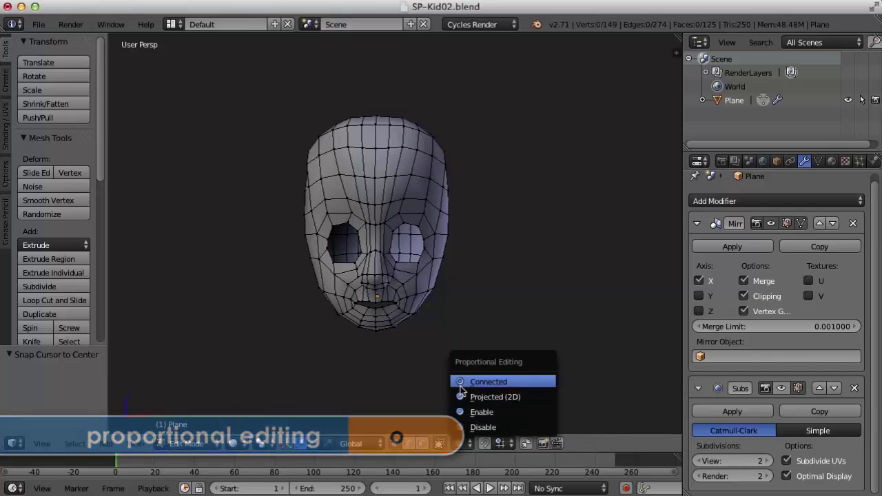
{"action": "left_click", "coordinate": [491, 381]}
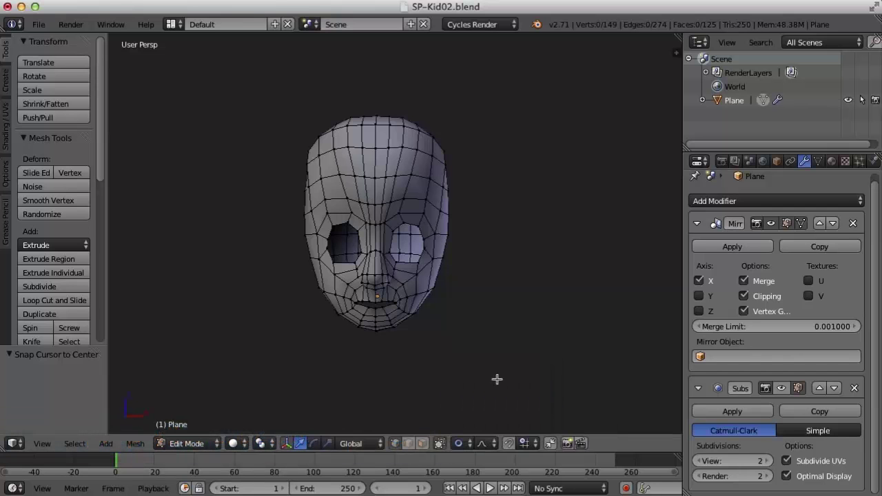
- Adjust the vertex at the side of the temple with smooth proportional editing, varying the size of its influence circle
{"action": "scroll", "coordinate": [539, 346], "scroll_direction": "up", "scroll_amount": 2}
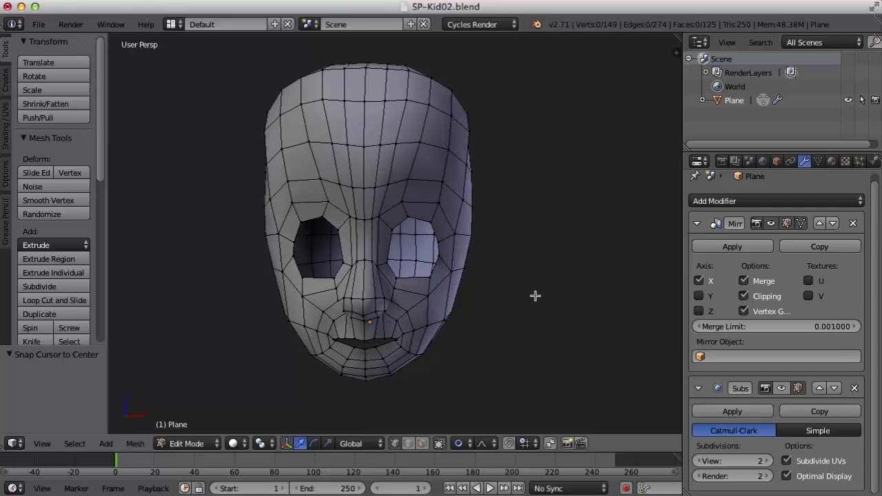
{"action": "right_click", "coordinate": [463, 199]}
{"action": "scroll", "coordinate": [535, 295], "scroll_direction": "down", "scroll_amount": 2}
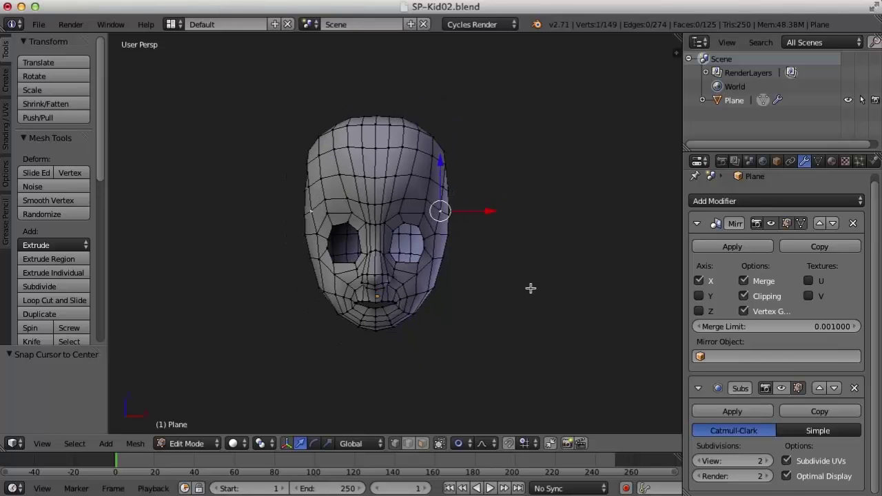
{"action": "scroll", "coordinate": [531, 288], "scroll_direction": "up", "scroll_amount": 1}
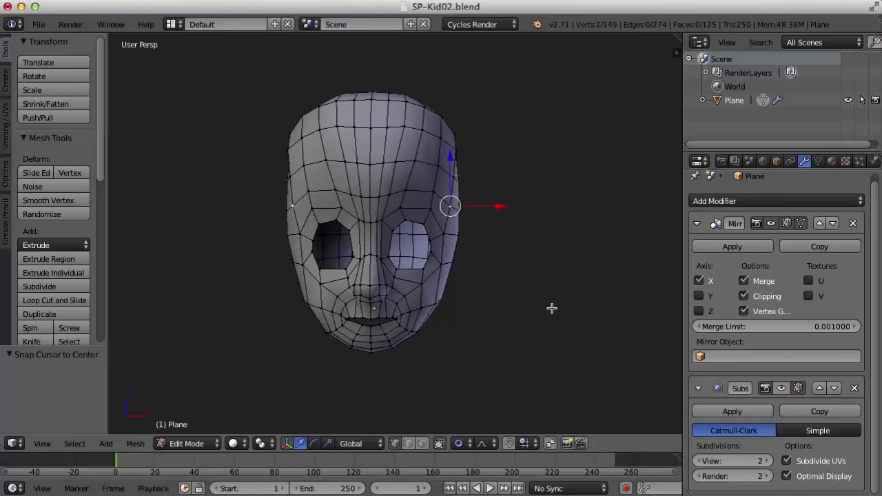
{"action": "key", "text": "g"}
{"action": "scroll", "coordinate": [551, 308], "scroll_direction": "down", "scroll_amount": 3}
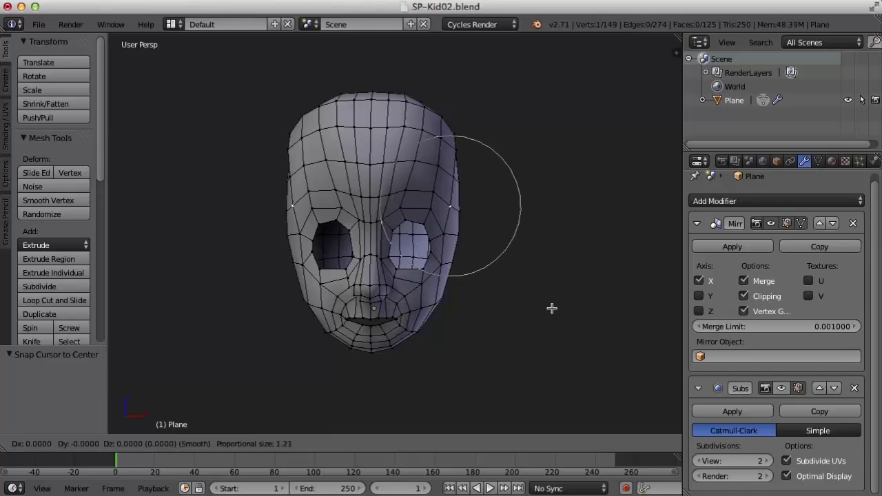
{"action": "scroll", "coordinate": [551, 308], "scroll_direction": "up", "scroll_amount": 2}
{"action": "scroll", "coordinate": [551, 308], "scroll_direction": "down", "scroll_amount": 2}
{"action": "scroll", "coordinate": [551, 308], "scroll_direction": "down", "scroll_amount": 1}
{"action": "scroll", "coordinate": [552, 308], "scroll_direction": "up", "scroll_amount": 2}
{"action": "scroll", "coordinate": [551, 308], "scroll_direction": "up", "scroll_amount": 3}
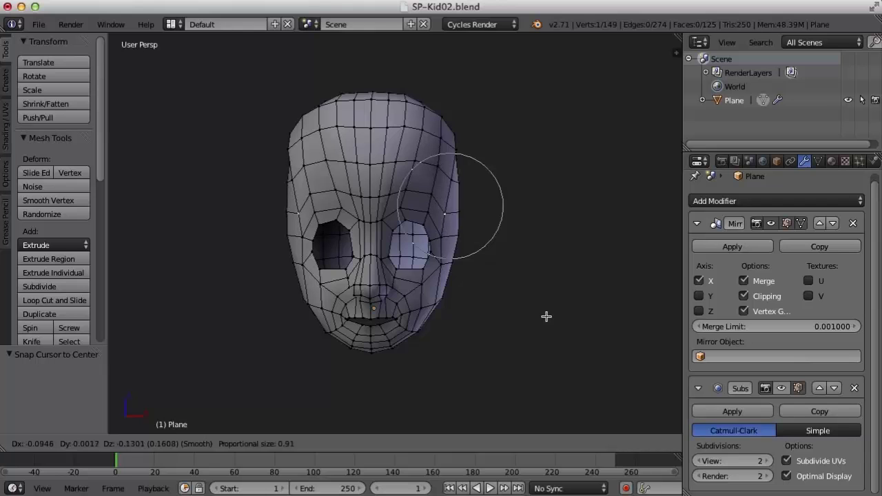
{"action": "scroll", "coordinate": [553, 311], "scroll_direction": "down", "scroll_amount": 8}
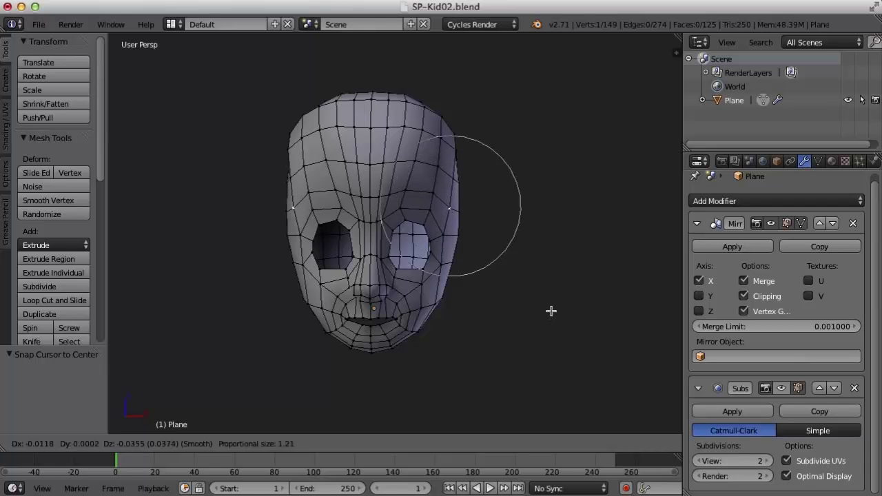
{"action": "scroll", "coordinate": [551, 311], "scroll_direction": "up", "scroll_amount": 5}
{"action": "scroll", "coordinate": [552, 310], "scroll_direction": "down", "scroll_amount": 2}
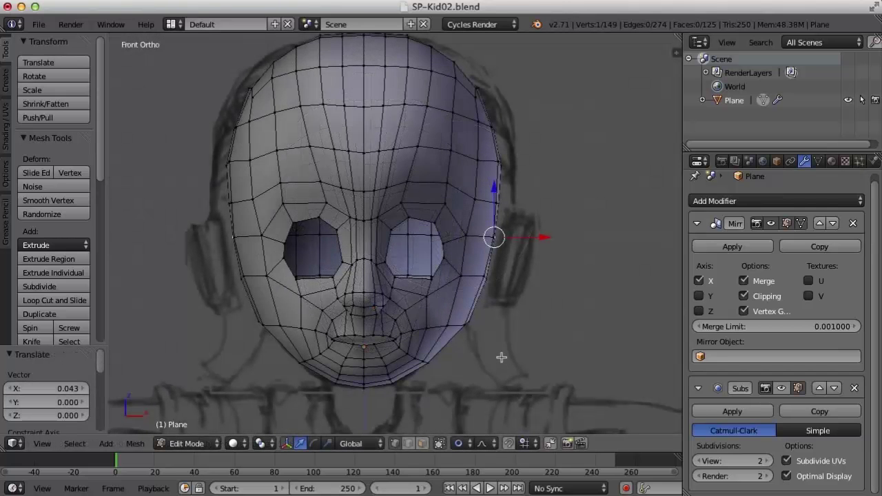
- In wireframe front view, move the outer jaw vertex at mouth height inward about 0.063 along X to follow the reference
{"action": "key", "text": "z"}
{"action": "right_click", "coordinate": [470, 320]}
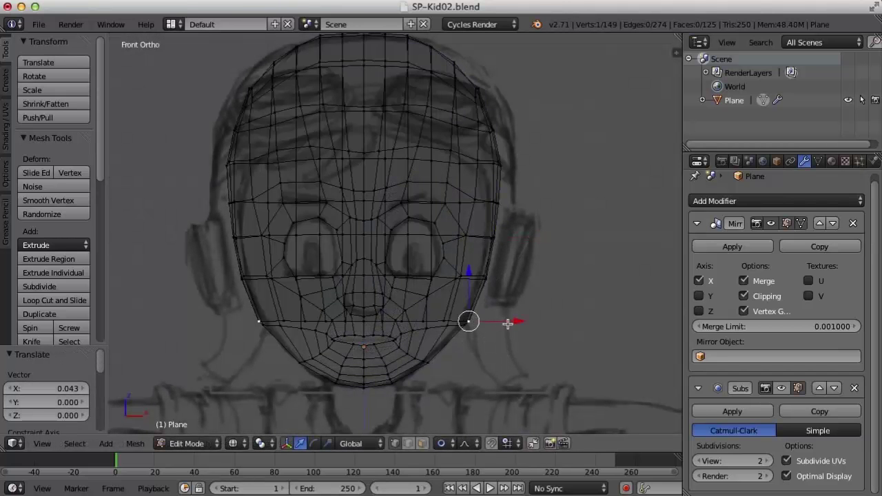
{"action": "key", "text": "g"}
{"action": "left_click", "coordinate": [512, 319]}
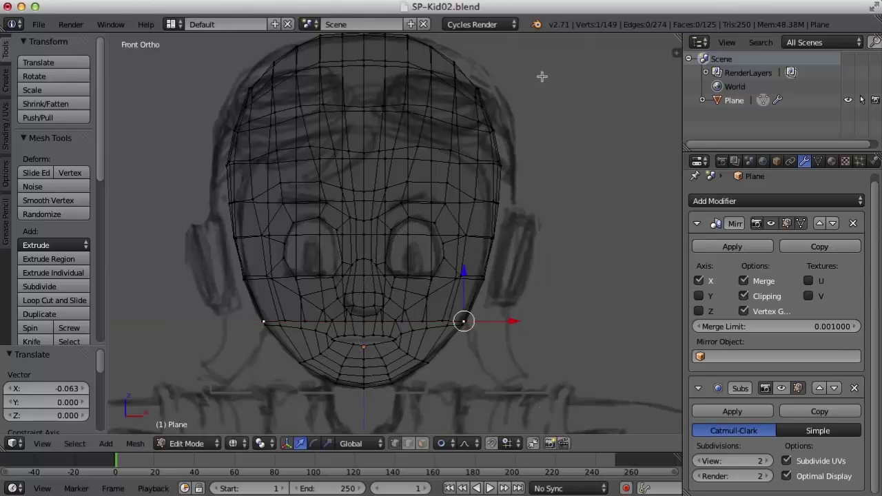
- Shift the head's outer side vertex at eye level outward 0.036 along X and the vertex beside the eye inward 0.009
{"action": "right_click", "coordinate": [496, 238]}
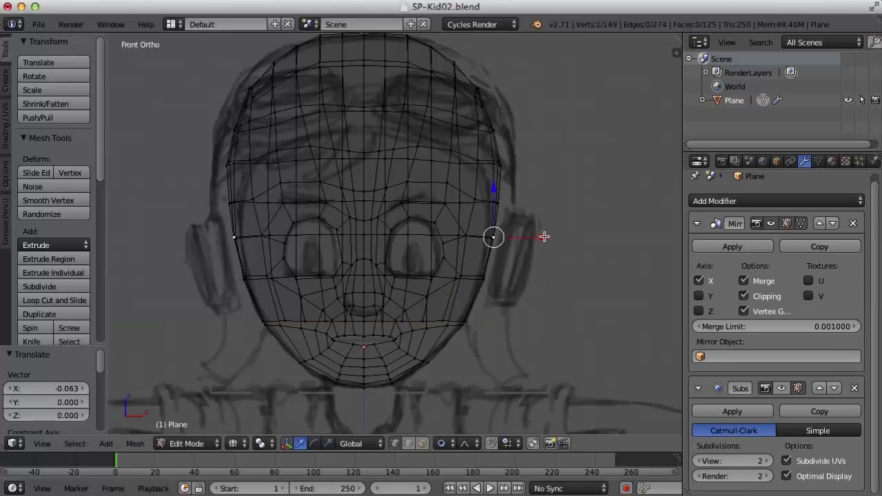
{"action": "key", "text": "g"}
{"action": "left_click", "coordinate": [472, 255]}
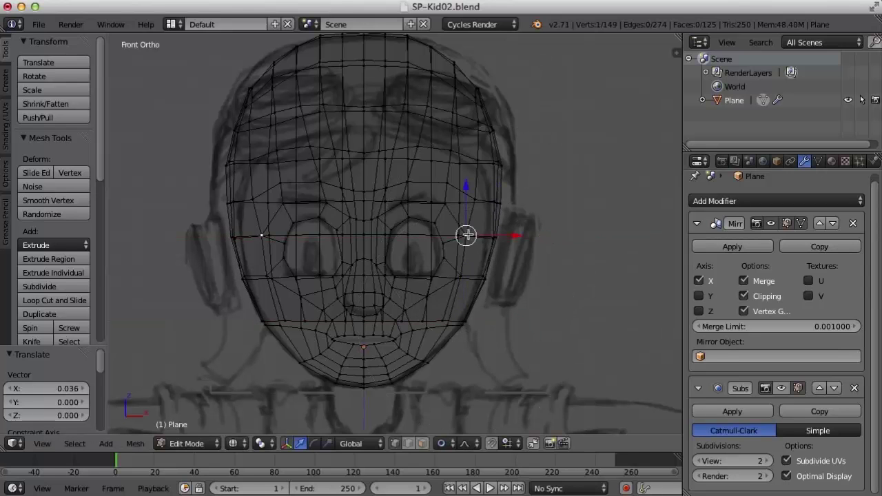
{"action": "key", "text": "g"}
{"action": "left_click", "coordinate": [510, 165]}
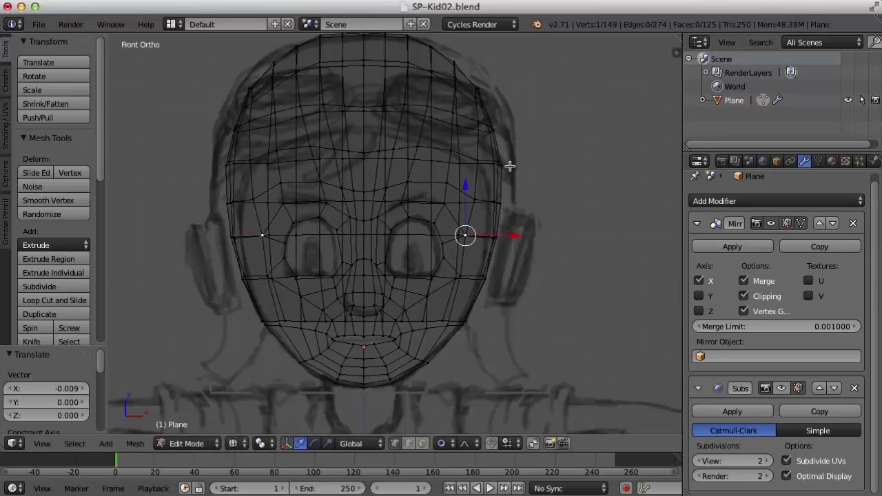
- Pull the two vertices behind the eye's outer side forward along Y, moving the upper one by 0.076 and again by 0.035
{"action": "left_click_drag", "start_coordinate": [430, 186], "coordinate": [421, 186]}
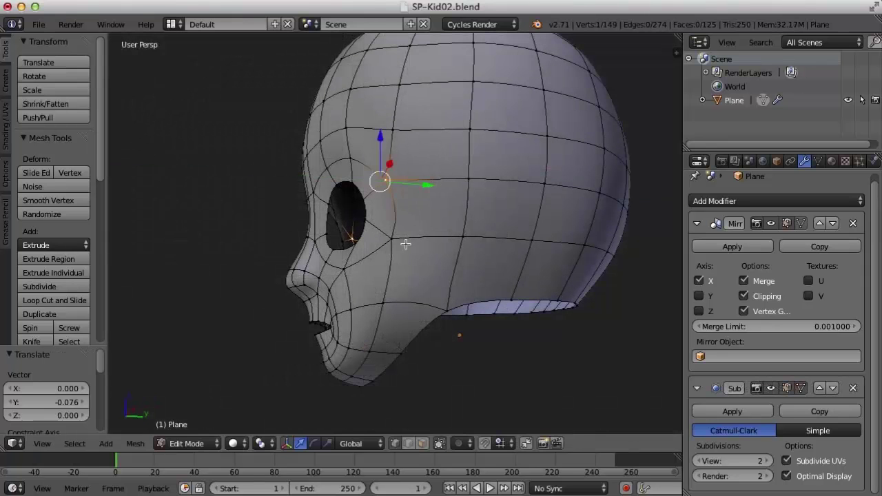
{"action": "right_click", "coordinate": [405, 244]}
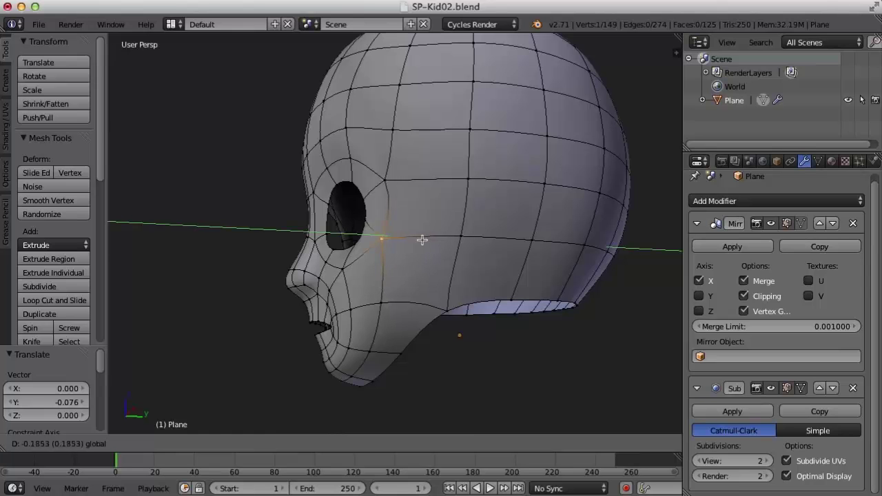
{"action": "left_click", "coordinate": [419, 238]}
{"action": "right_click", "coordinate": [383, 180]}
{"action": "key", "text": "g"}
{"action": "key", "text": "y"}
{"action": "left_click", "coordinate": [428, 185]}
- Viewing the face from below, round the inner brow by moving its vertex outward 0.12 along X and back 0.063 along Y
{"action": "middle_click_drag", "start_coordinate": [427, 185], "coordinate": [470, 197]}
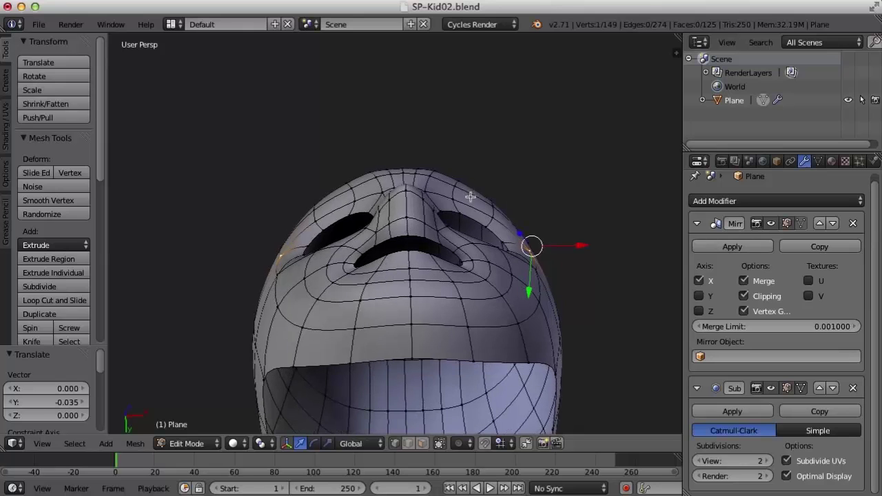
{"action": "right_click", "coordinate": [430, 176]}
{"action": "left_click_drag", "start_coordinate": [484, 170], "coordinate": [512, 200]}
{"action": "right_click", "coordinate": [451, 203]}
{"action": "scroll", "coordinate": [498, 213], "scroll_direction": "up", "scroll_amount": 3}
{"action": "middle_click_drag", "start_coordinate": [491, 193], "coordinate": [526, 164]}
{"action": "middle_click_drag", "start_coordinate": [450, 112], "coordinate": [494, 134]}
{"action": "key", "text": "g"}
{"action": "key", "text": "x"}
{"action": "left_click", "coordinate": [506, 138]}
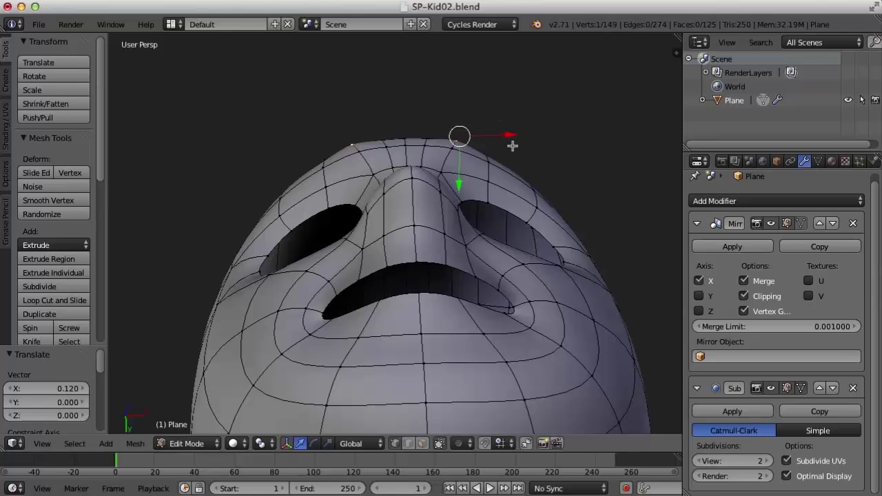
{"action": "key", "text": "g"}
{"action": "key", "text": "z"}
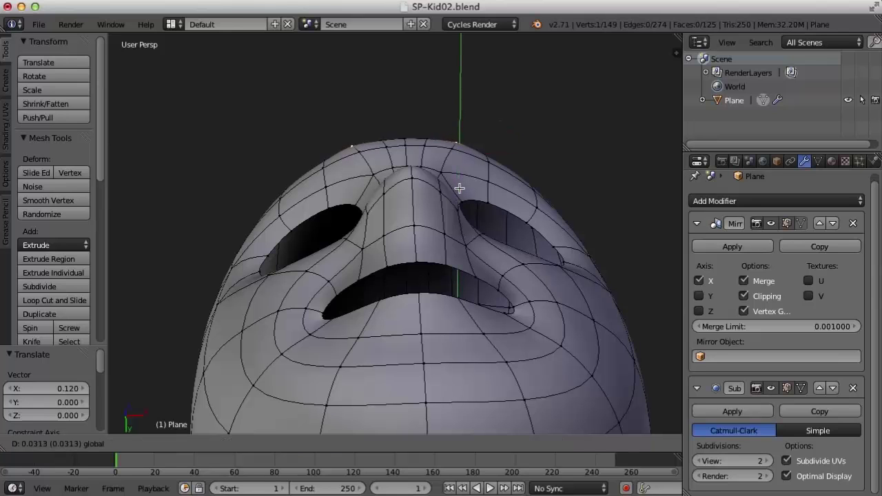
{"action": "left_click", "coordinate": [467, 163]}
- Move the vertex beside the nose bridge slightly outward along X
{"action": "right_click", "coordinate": [439, 172]}
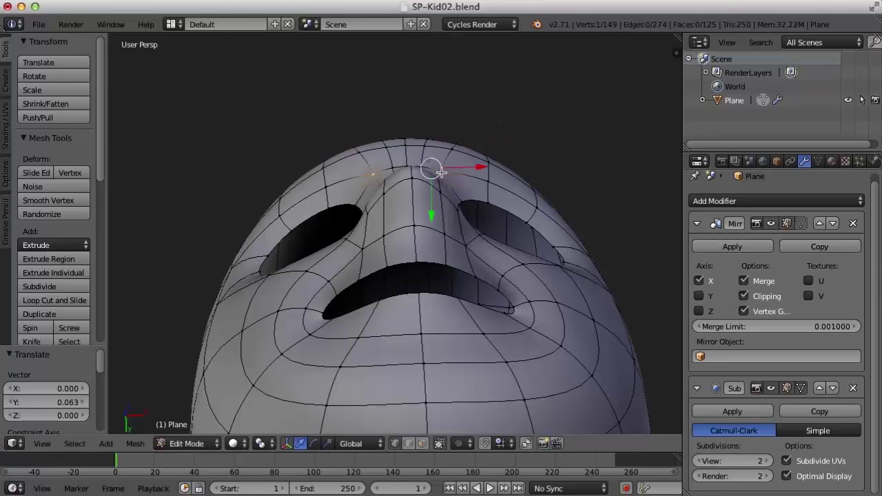
{"action": "left_click_drag", "start_coordinate": [481, 165], "coordinate": [488, 168]}
{"action": "left_click", "coordinate": [488, 168]}
- Pull the vertices above the eye's outer part forward along Y, by 0.070 and 0.078, to smooth the outer brow
{"action": "middle_click_drag", "start_coordinate": [555, 148], "coordinate": [474, 200]}
{"action": "scroll", "coordinate": [474, 200], "scroll_direction": "up", "scroll_amount": 2}
{"action": "middle_click_drag", "start_coordinate": [436, 247], "coordinate": [589, 178]}
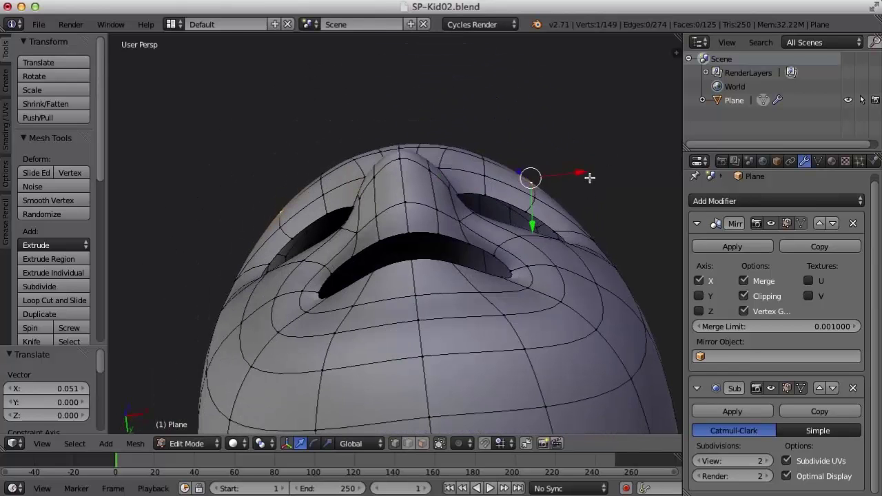
{"action": "key", "text": "g"}
{"action": "key", "text": "y"}
{"action": "left_click", "coordinate": [538, 196]}
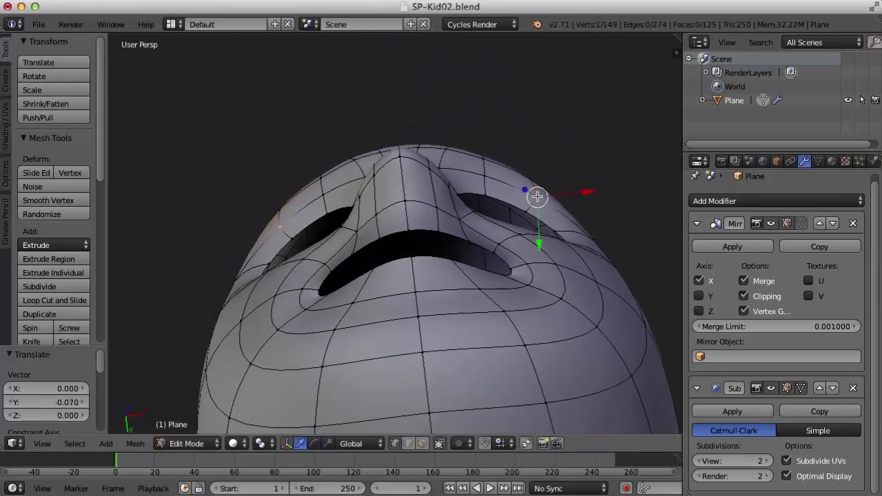
{"action": "key", "text": "g"}
{"action": "key", "text": "y"}
{"action": "left_click", "coordinate": [542, 234]}
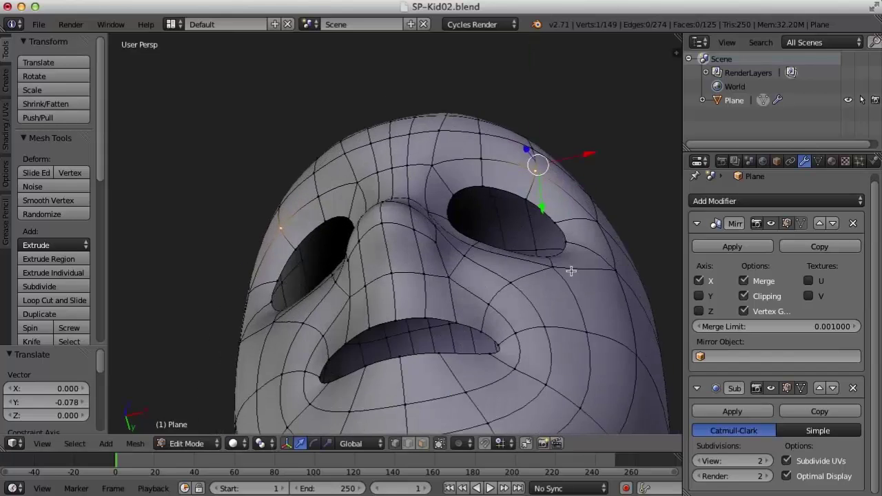